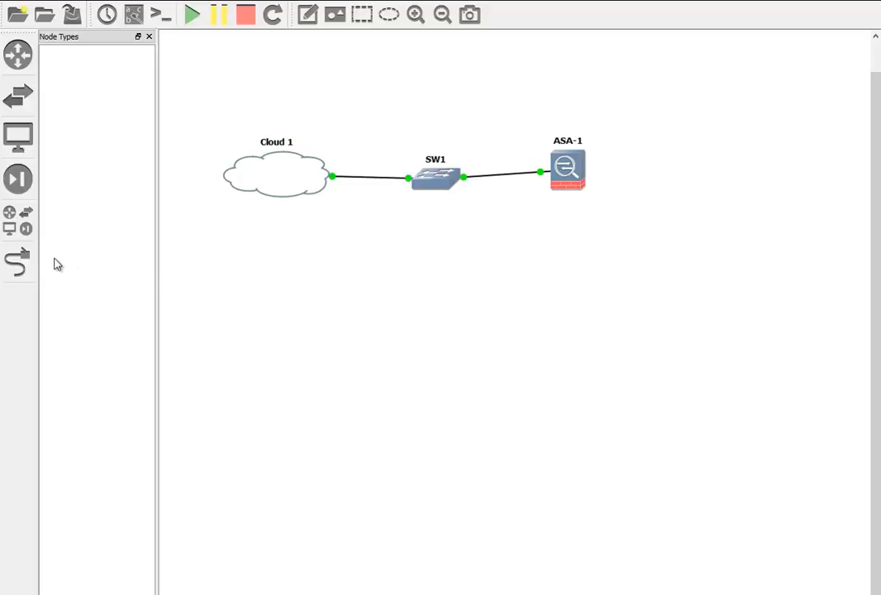
Place an Ethernet switch SW2 and a VPCS PC1 below ASA-1 on the canvas.
left_click(25, 234)
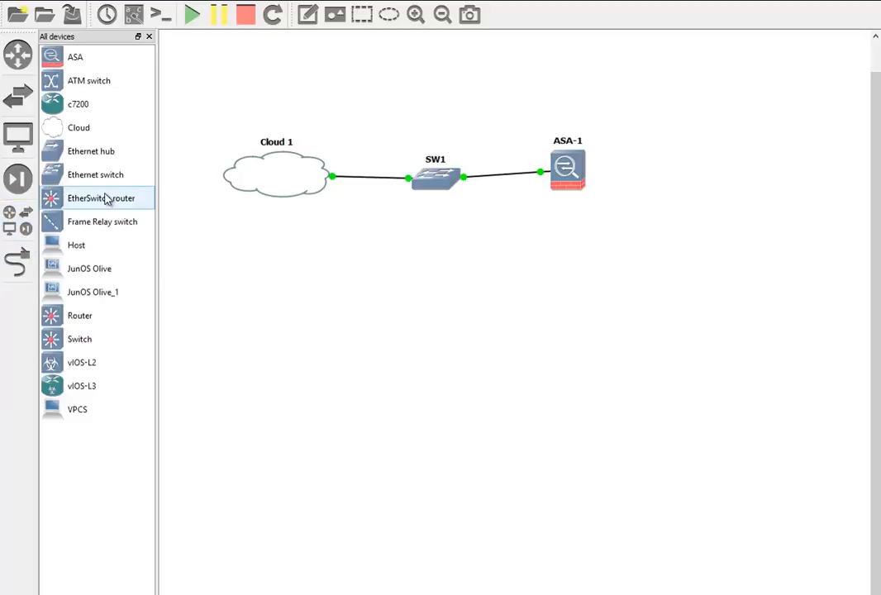
left_click_drag(100, 177, 563, 290)
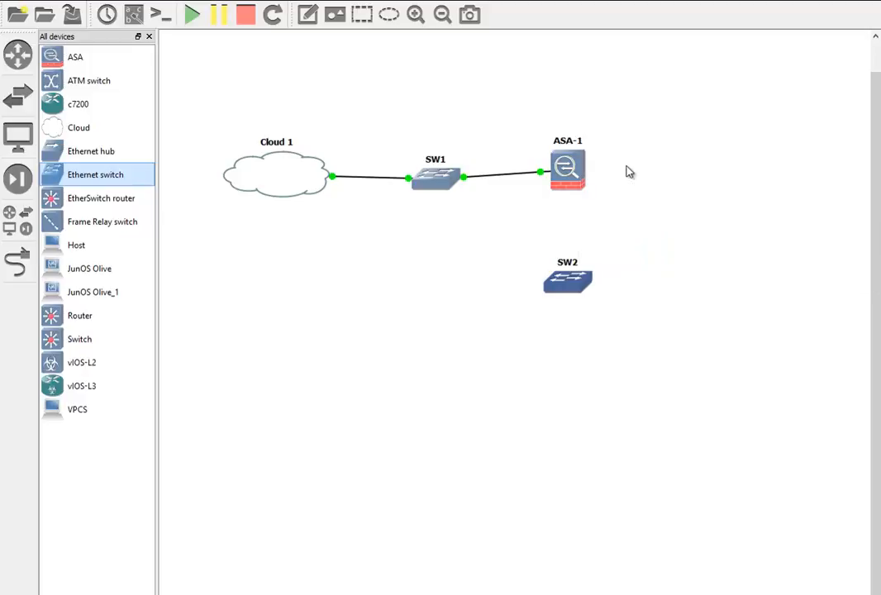
left_click_drag(87, 411, 576, 343)
Cable PC1's Ethernet0 to SW2, and SW2 to ASA-1's Ethernet1.
left_click(16, 263)
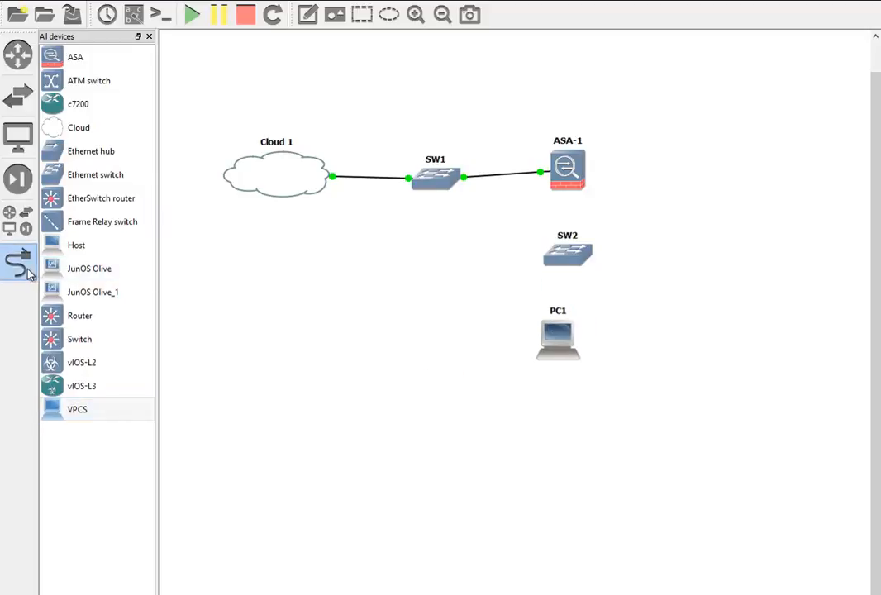
left_click(556, 360)
left_click(580, 361)
left_click(570, 263)
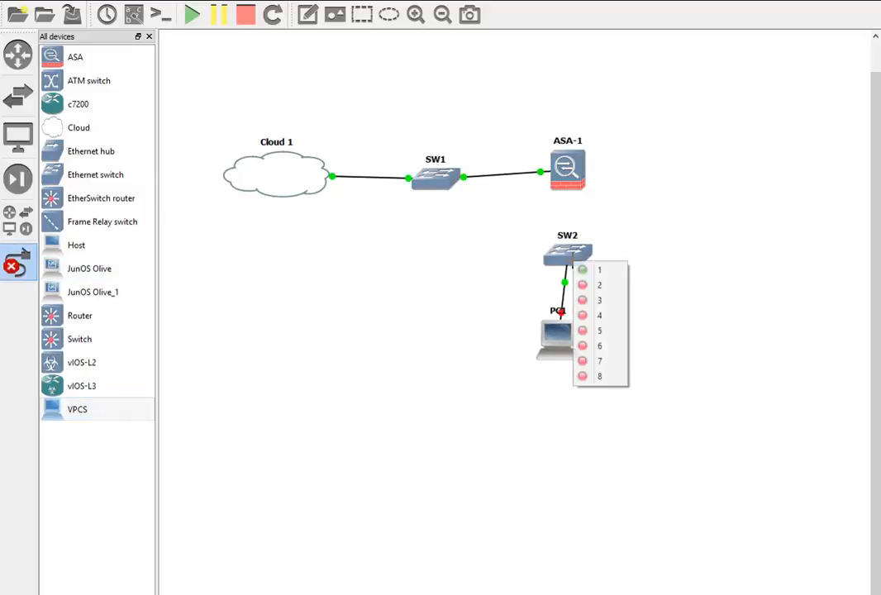
left_click(594, 286)
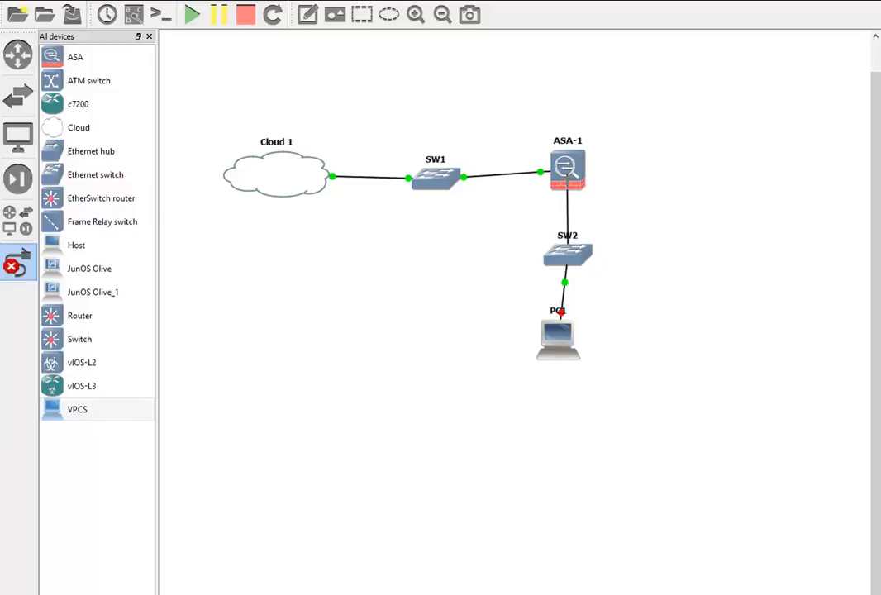
left_click(568, 185)
left_click(594, 203)
left_click(18, 265)
right_click(551, 342)
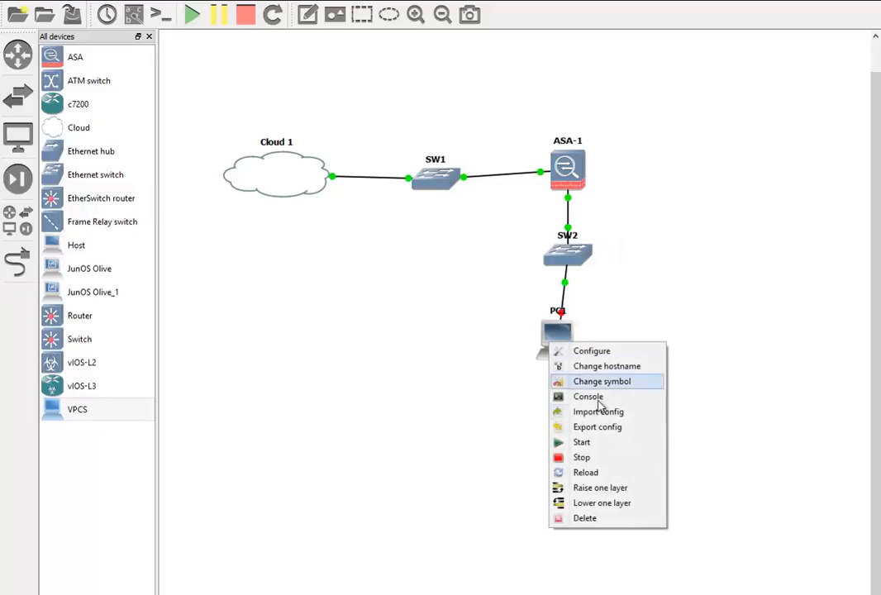
Start PC1 and run 'ip 192.168.10.1 192.168.10.254 24' in its console.
left_click(601, 445)
right_click(564, 352)
left_click(613, 413)
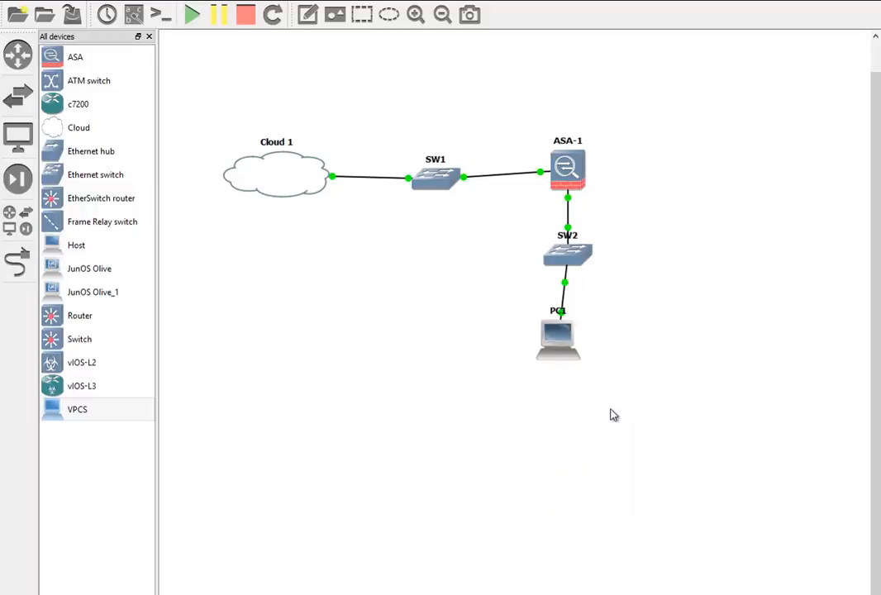
type("ip")
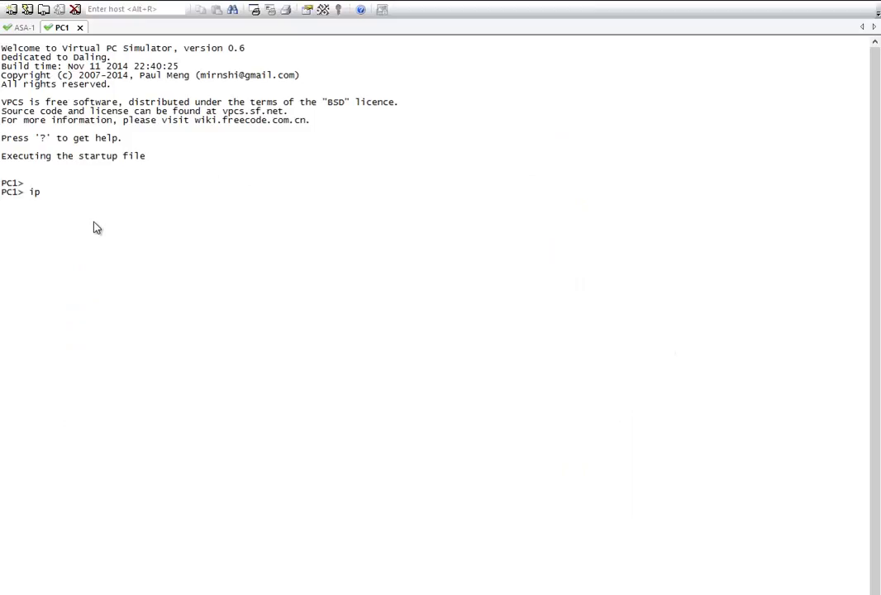
type(" 192.168.10.1 192.1")
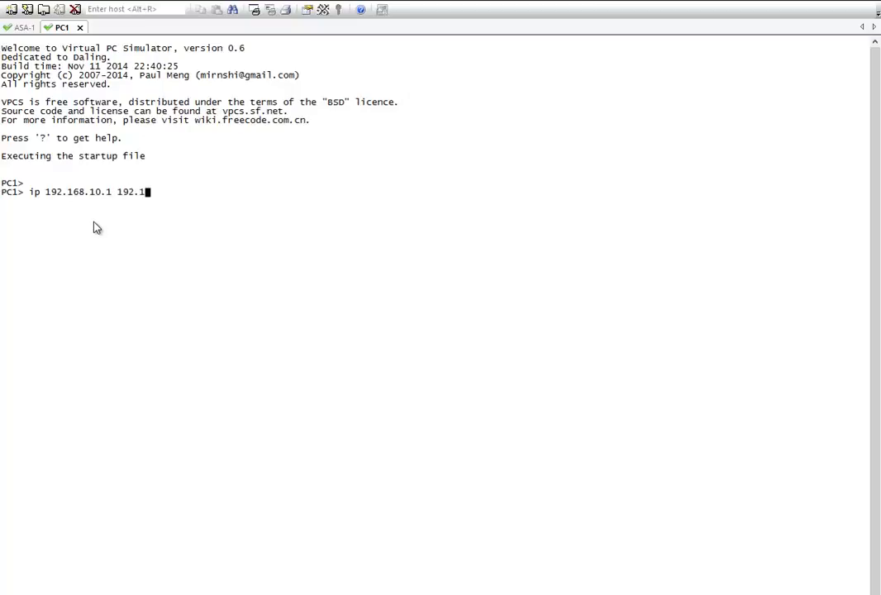
type("68.10.254 24")
key("Return")
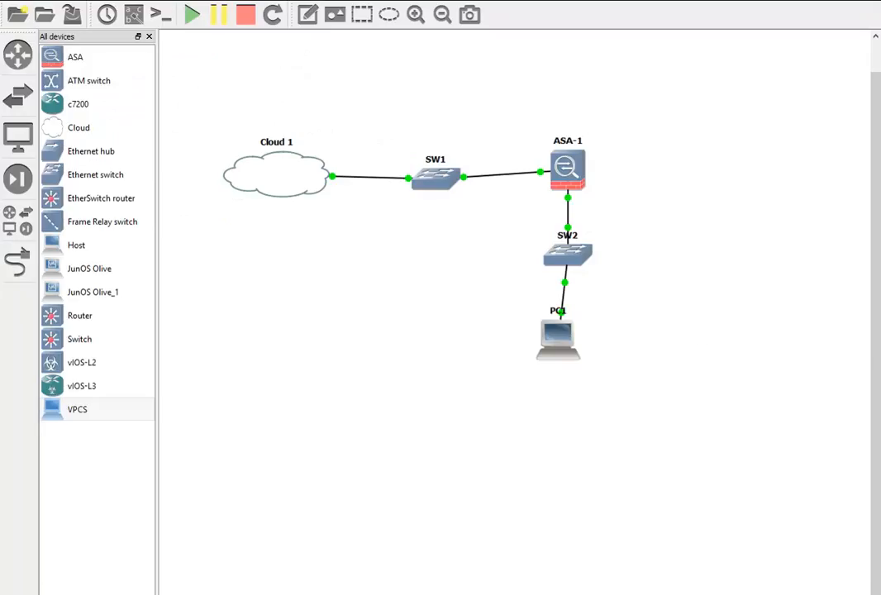
left_click(134, 16)
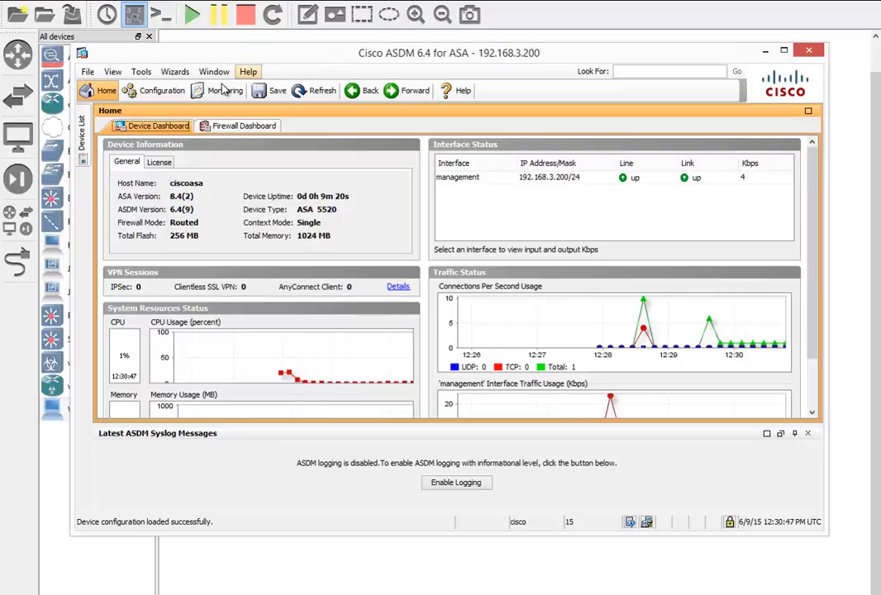
In Configuration > Device Setup > Interfaces, select GigabitEthernet1 and edit it.
left_click(176, 93)
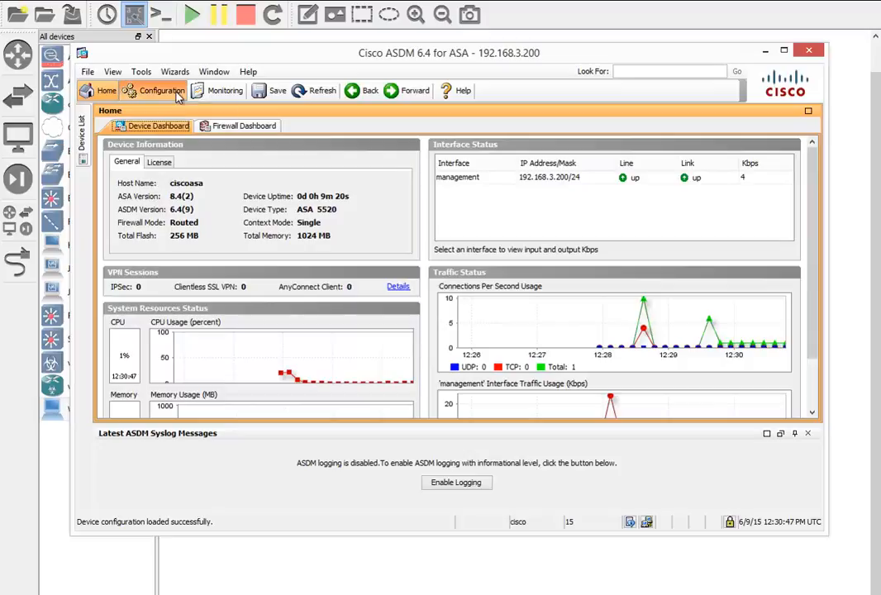
left_click(151, 138)
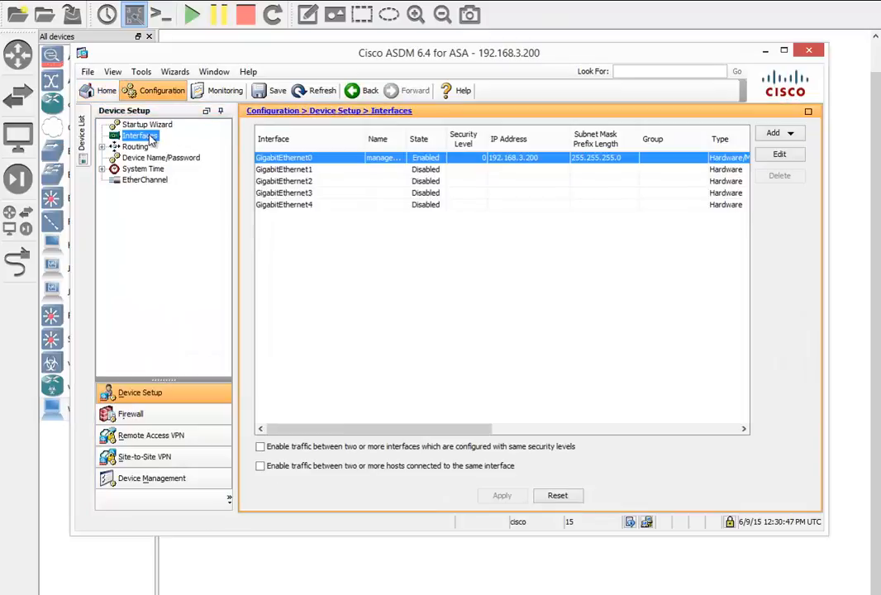
left_click(324, 170)
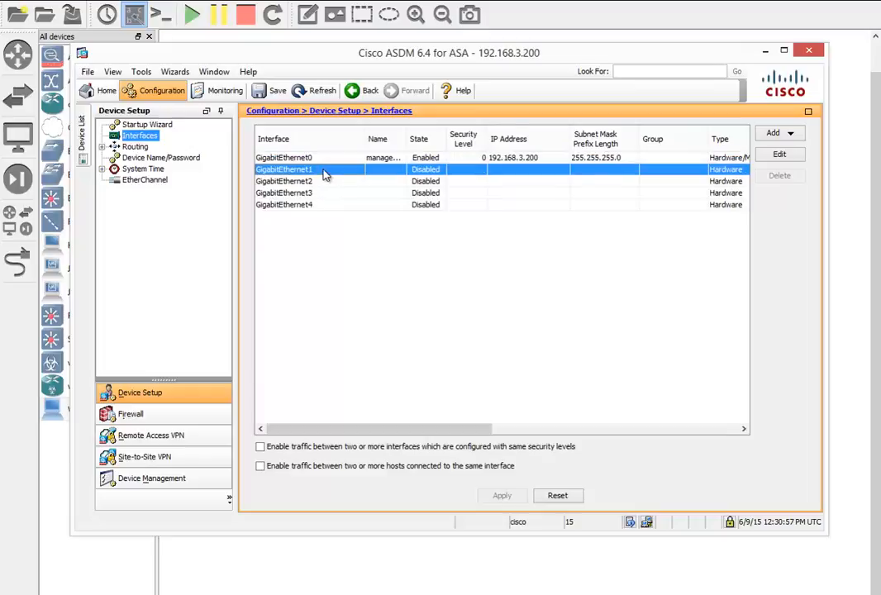
left_click(779, 155)
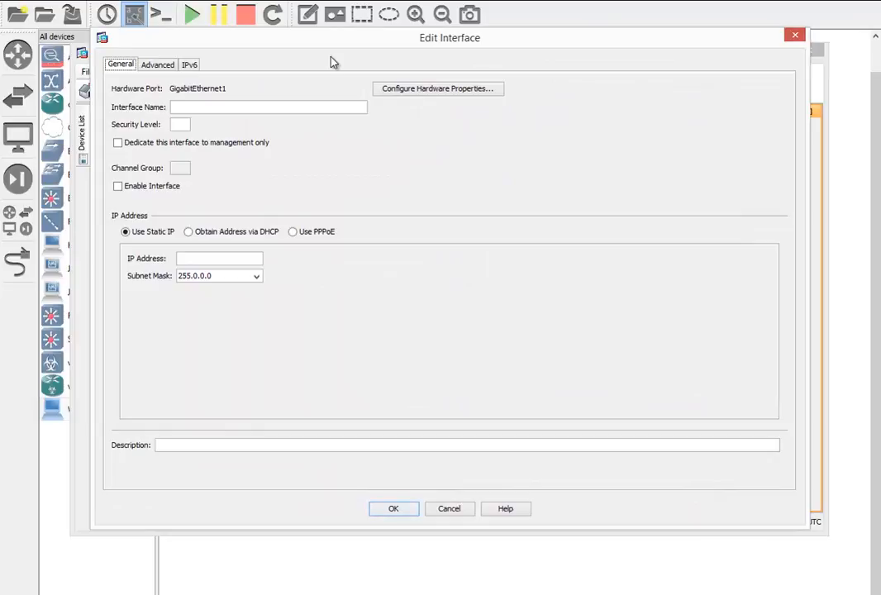
Name GigabitEthernet1 'internal', security level 0, IP 192.168.10.254/255.255.255.0, and enable it.
left_click(288, 110)
type("internal")
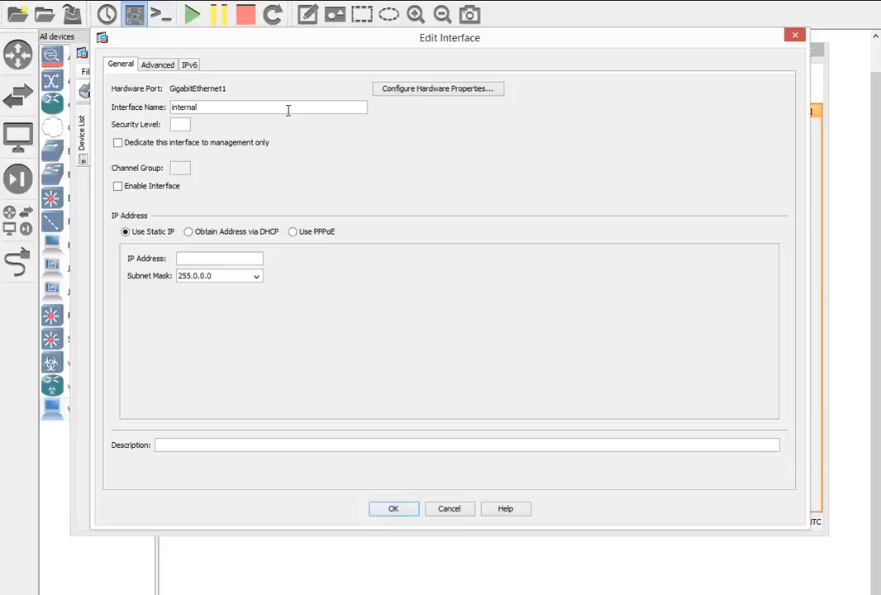
key("Tab")
type("0")
left_click(215, 258)
type("192.168.10.254")
left_click(256, 276)
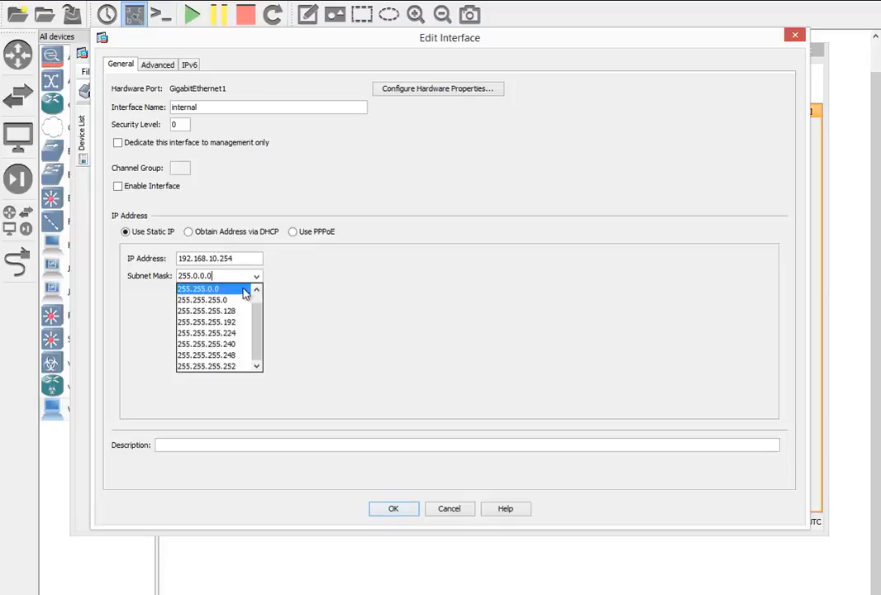
left_click(202, 307)
left_click(118, 187)
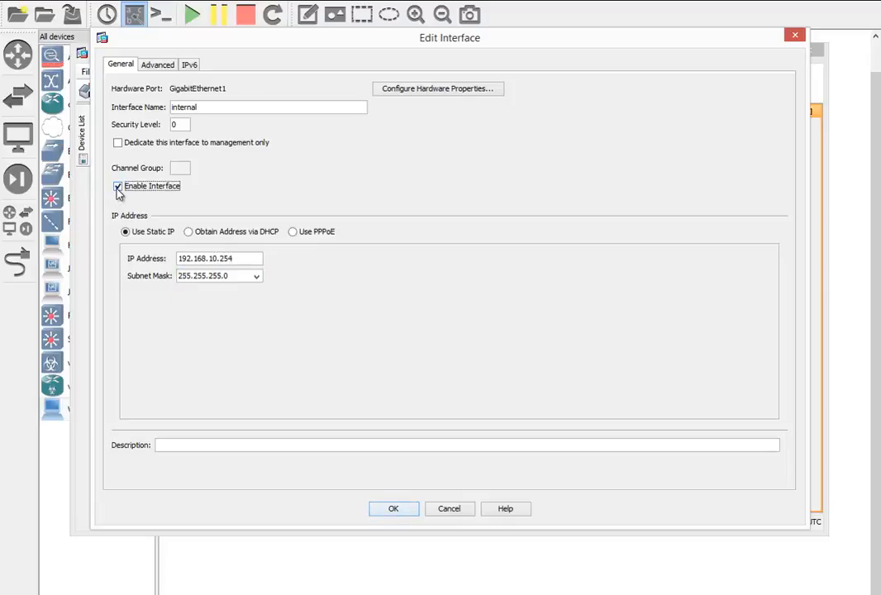
Save the interface, accept the security level warning, and apply changes to the ASA.
left_click(378, 507)
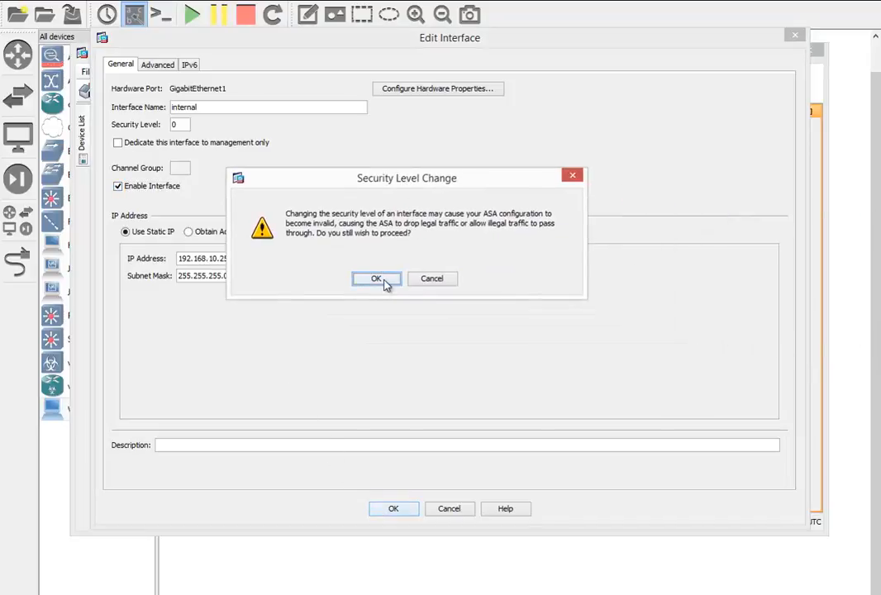
left_click(384, 280)
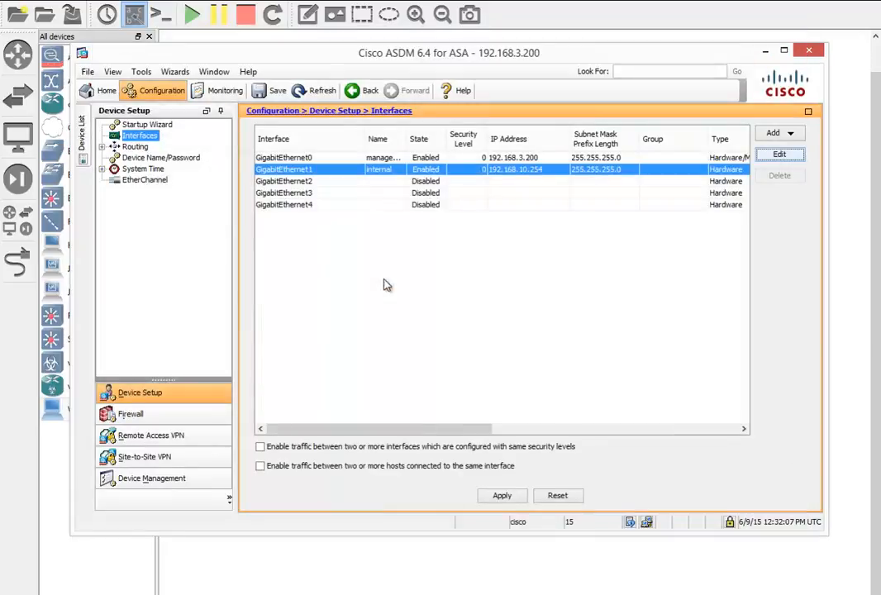
left_click(501, 496)
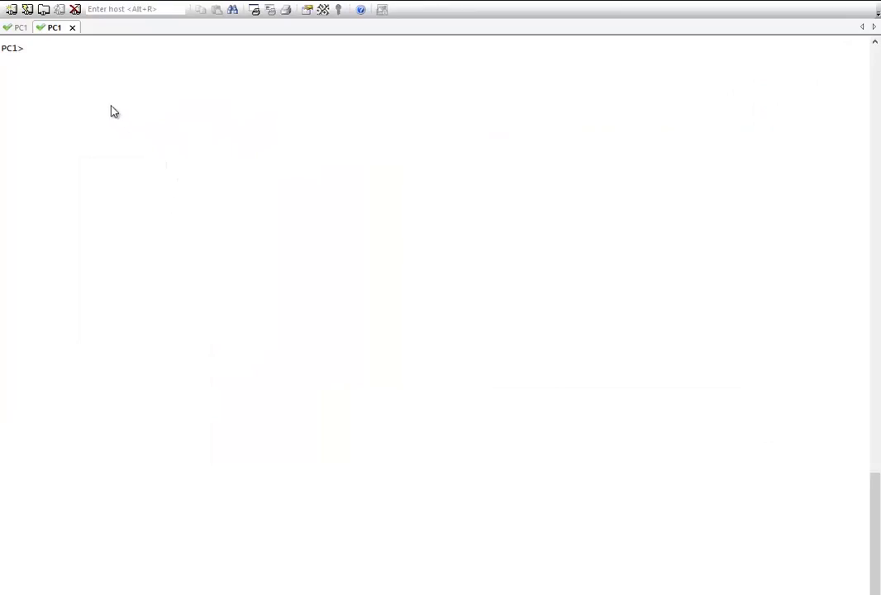
Run 'ping 192.168.10.254' from PC1's console.
type("ping 192.168.10.254")
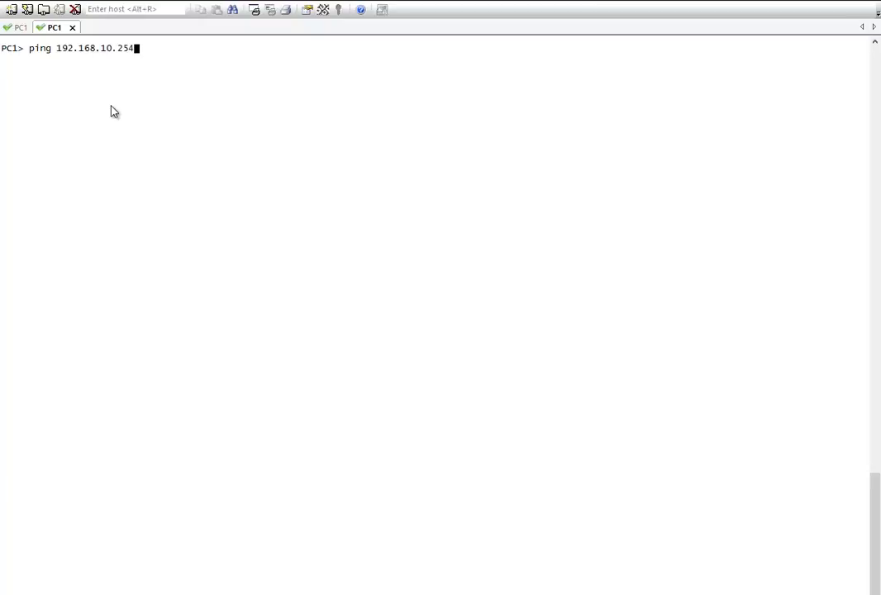
key("Return")
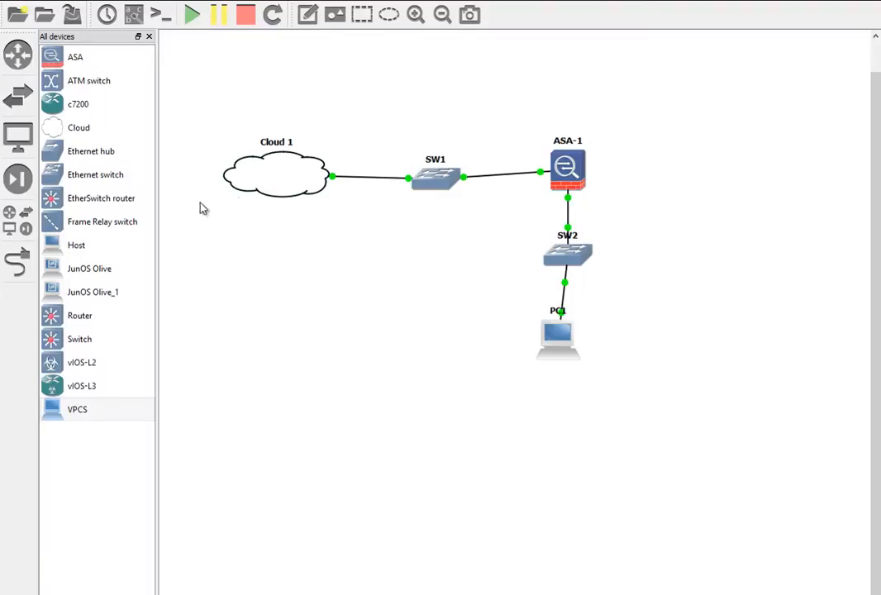
Add switch SW3 and PC2, cabling PC2 Ethernet0 to SW3 port 1 and SW3 port 2 to ASA-1 Ethernet2.
left_click_drag(94, 178, 679, 191)
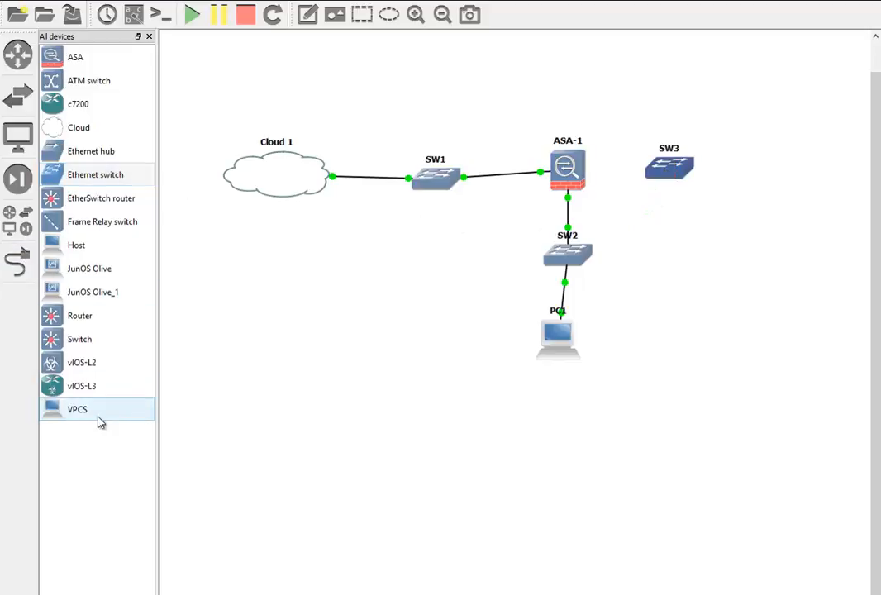
left_click_drag(97, 415, 805, 184)
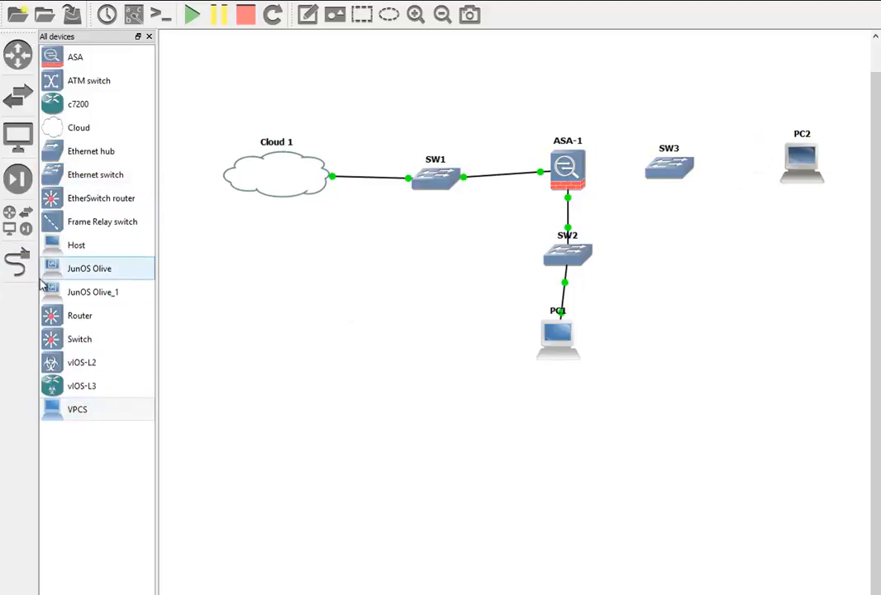
left_click(16, 261)
left_click(800, 169)
left_click(822, 172)
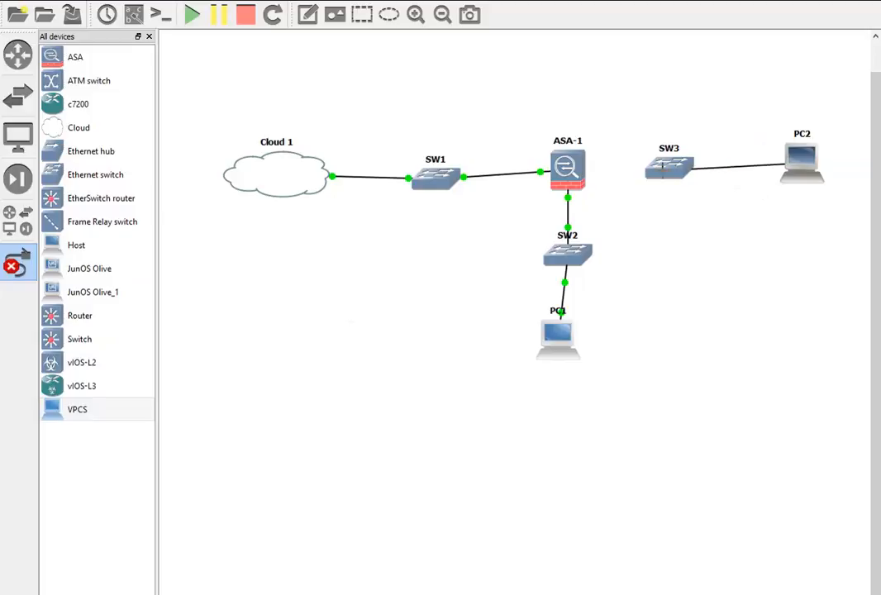
left_click(661, 170)
left_click(682, 179)
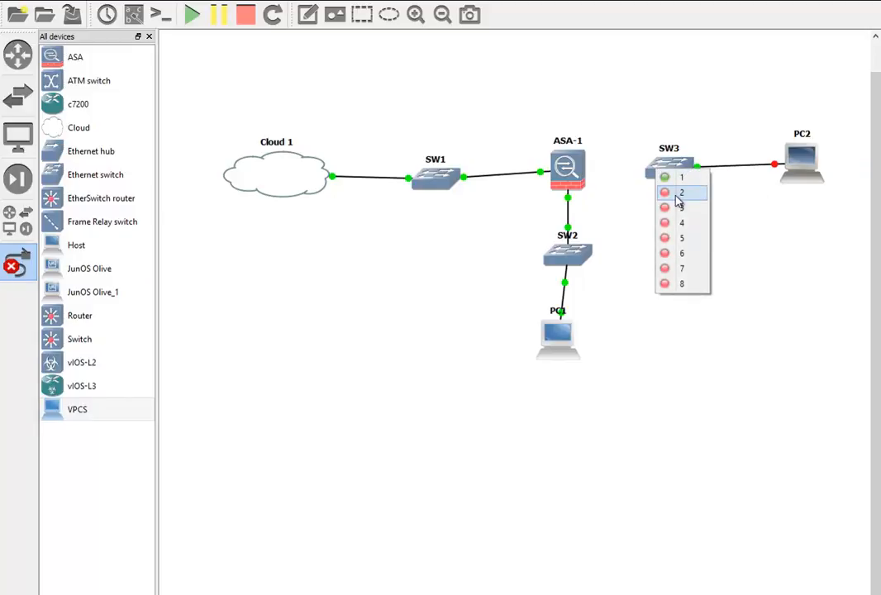
left_click(683, 194)
left_click(574, 176)
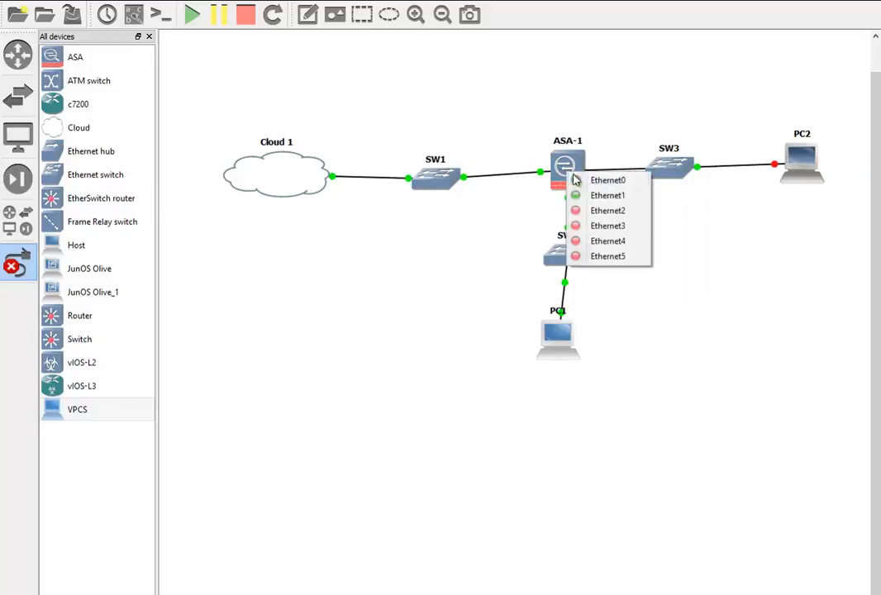
left_click(605, 211)
left_click(17, 263)
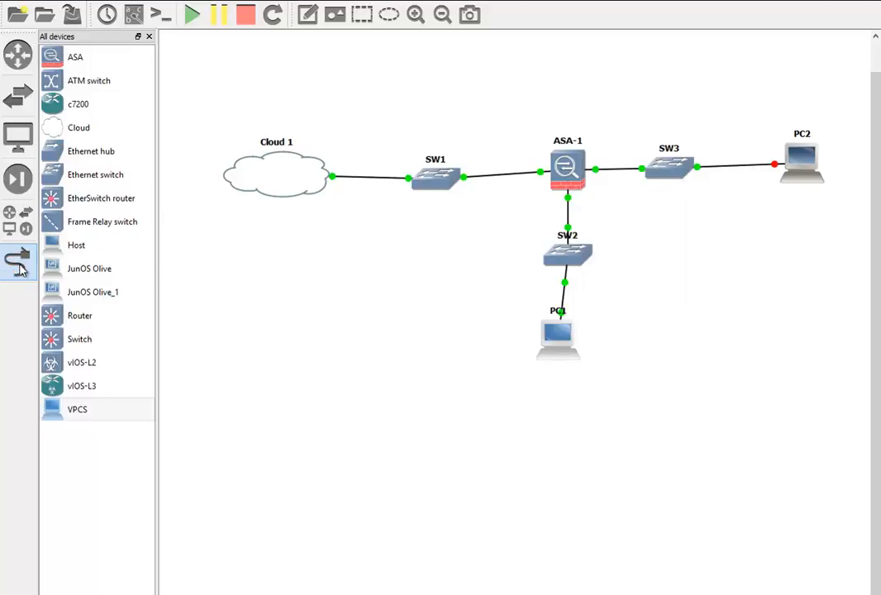
Start PC2 and open a console session to it.
right_click(795, 170)
left_click(825, 270)
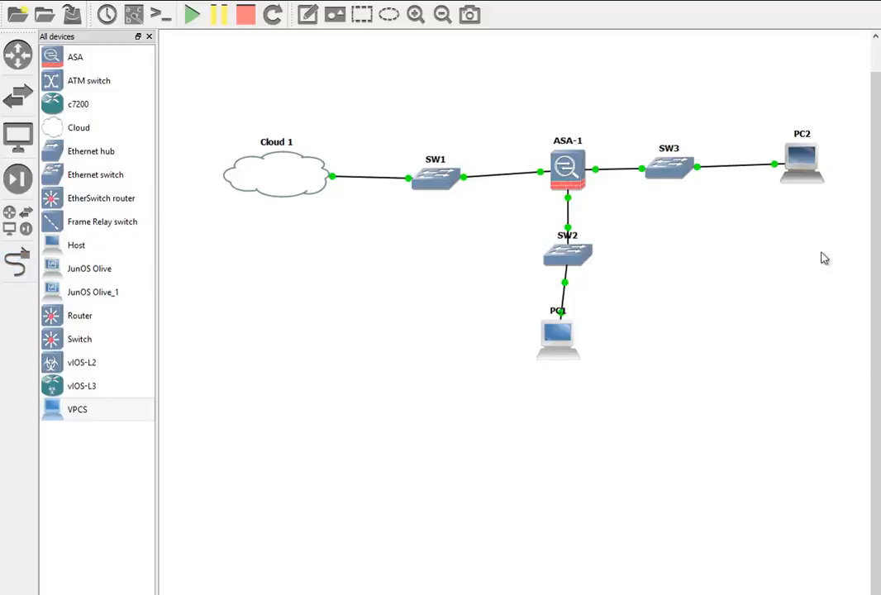
right_click(807, 168)
left_click(825, 228)
Run 'ip 192.168.20.1 192.168.20.254 24' in PC2's console.
key("Return")
type("ip 192.168.")
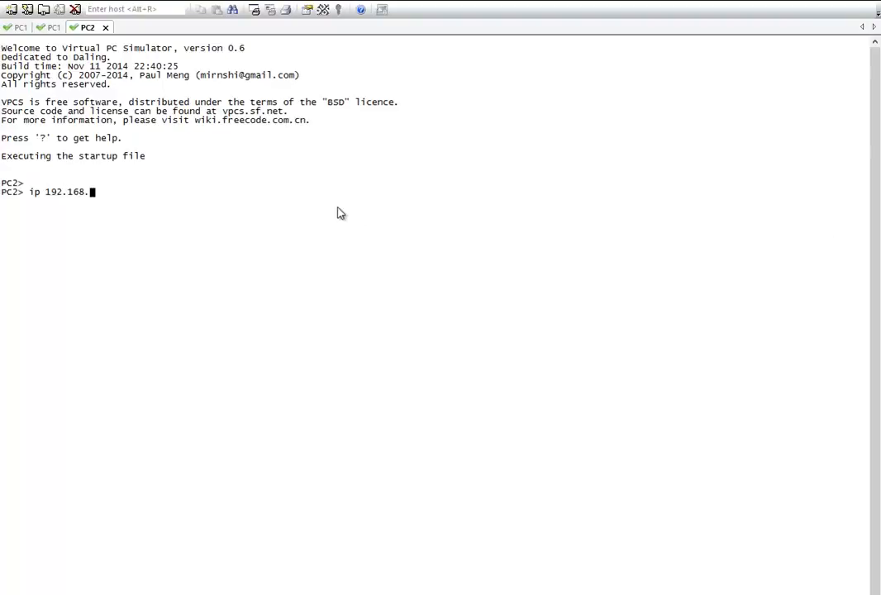
type("20.1 192.168.20.254 ")
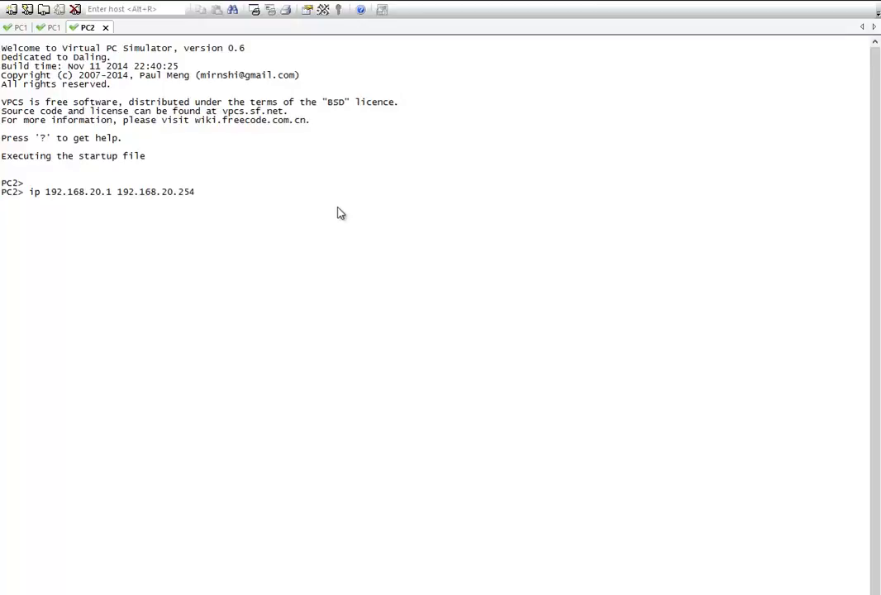
type("24")
key("Return")
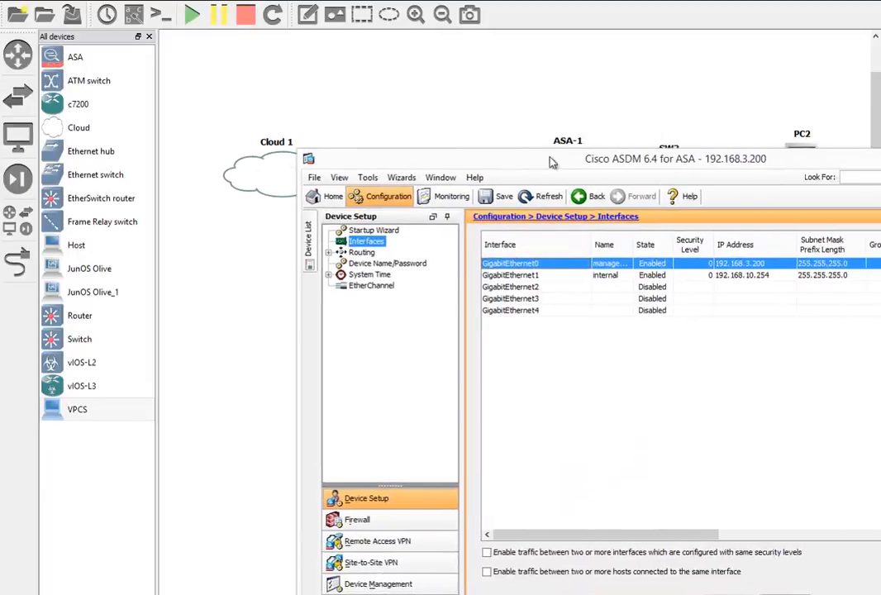
left_click_drag(583, 165, 368, 43)
Edit GigabitEthernet2, naming it dmz with security level 0.
left_click(302, 168)
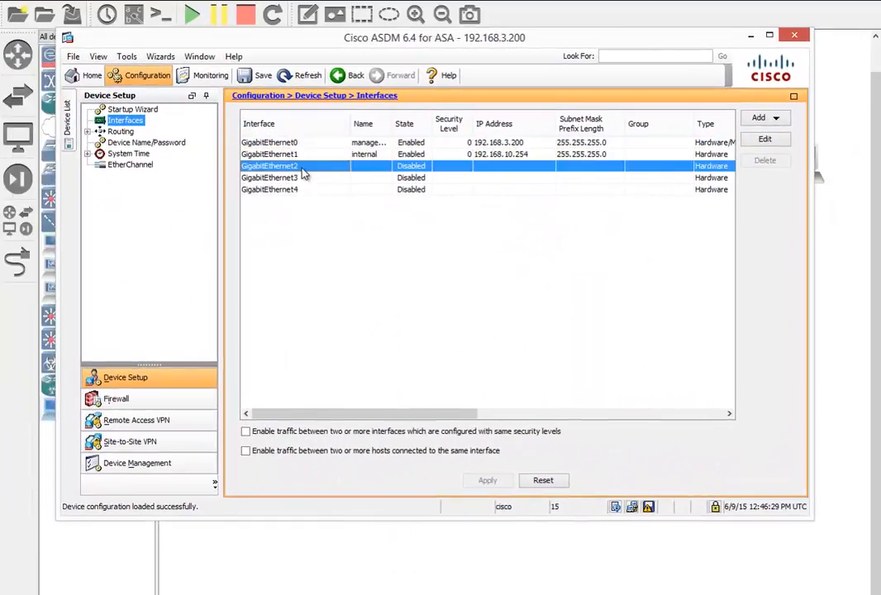
left_click(766, 139)
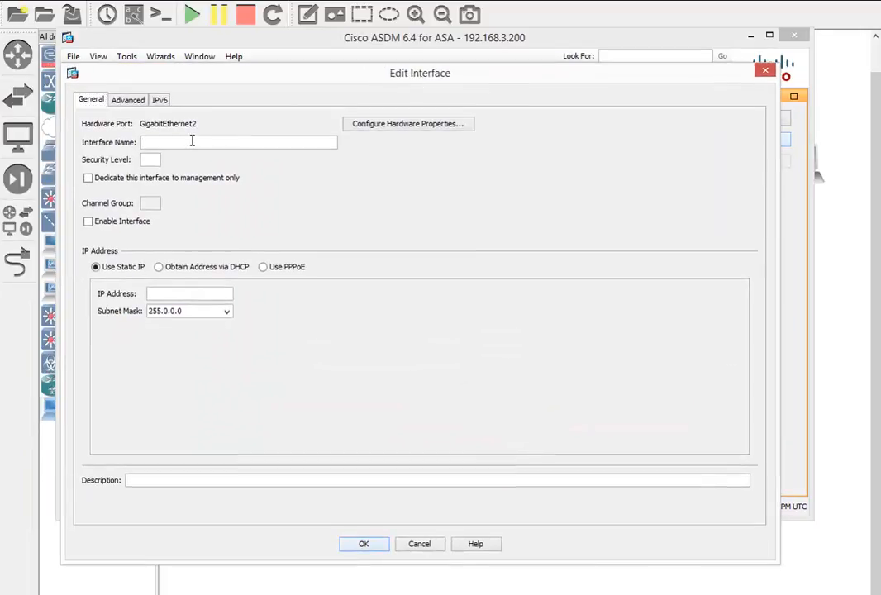
type("dmz")
left_click(157, 159)
type("0")
Give it IP 192.168.20.254 with mask 255.255.255.0, enable it, and apply to the ASA.
left_click(175, 294)
type("192.168.20.25")
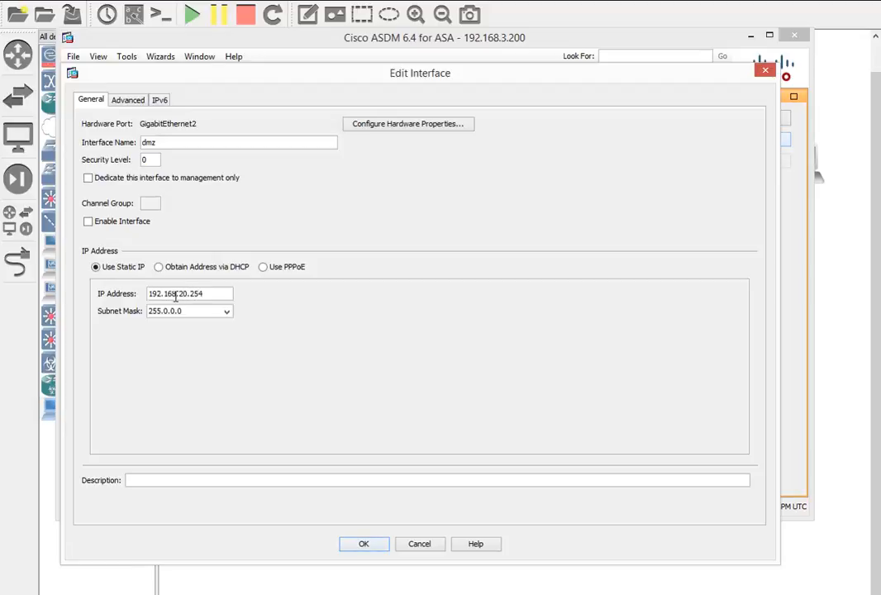
left_click(226, 311)
left_click(177, 334)
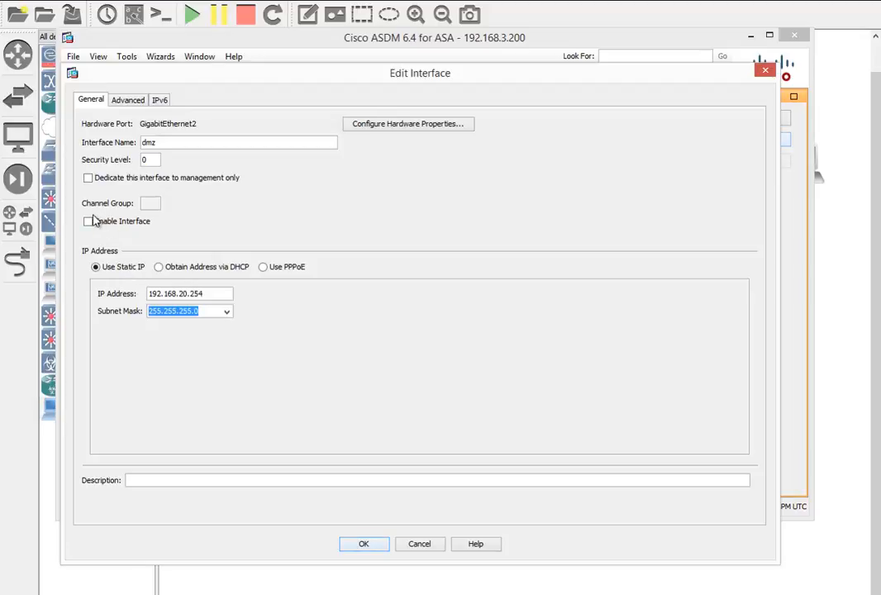
left_click(88, 222)
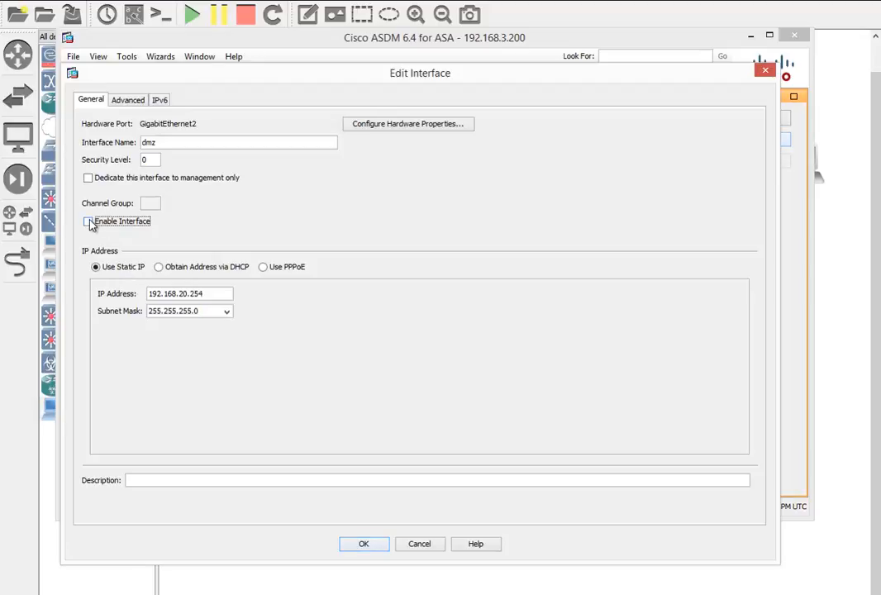
left_click(370, 545)
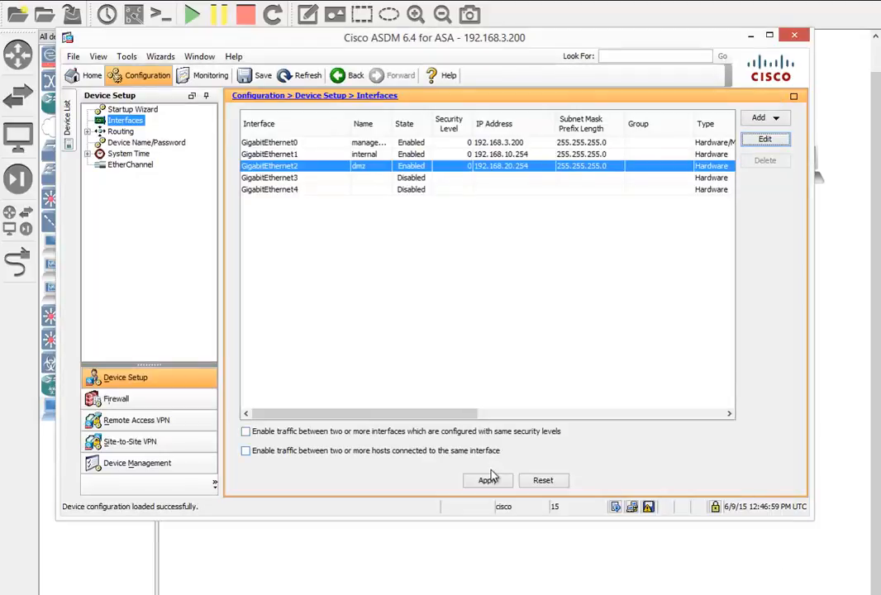
left_click(488, 478)
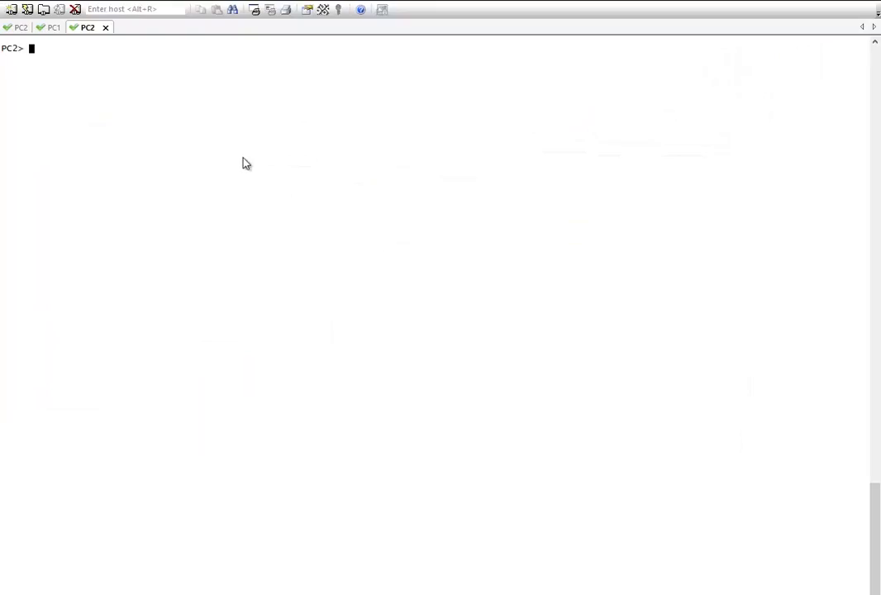
Ping 192.168.20.254 from PC2's console.
type("ping 192.168.1")
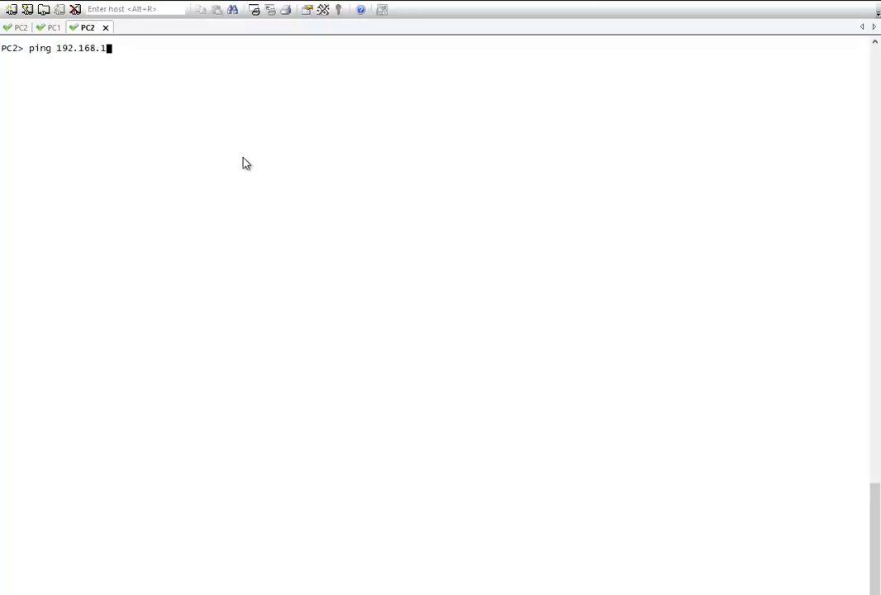
type("0")
key("BackSpace")
key("BackSpace")
type("20.254")
key("Return")
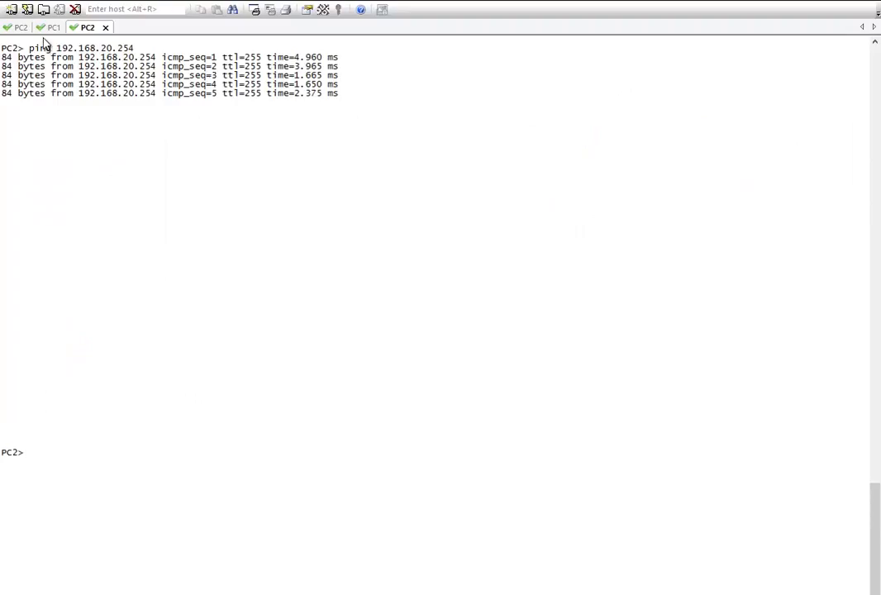
Ping 192.168.20.254 from PC1's console.
left_click(52, 27)
type("ping")
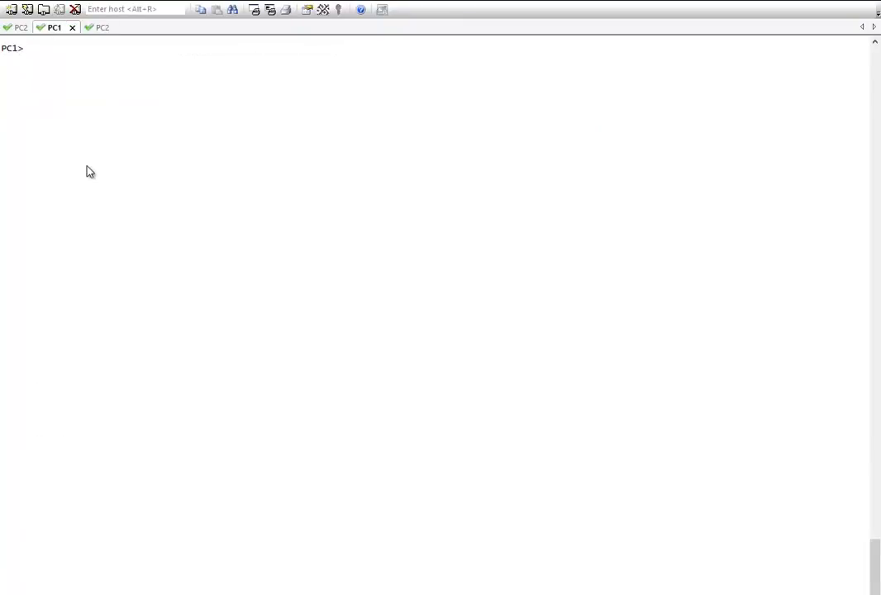
type("ping 192.168.20.254")
key("Return")
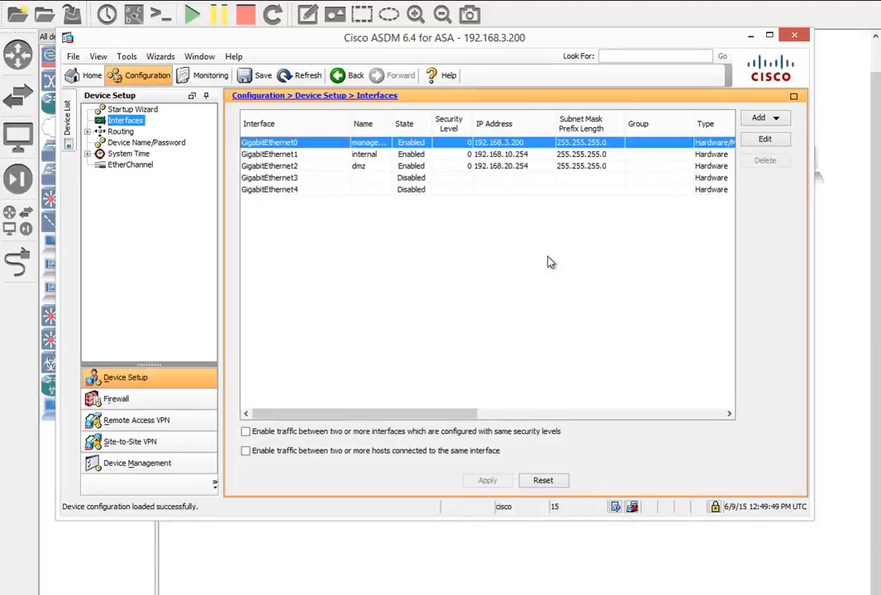
Tick 'Enable traffic between interfaces with same security levels' and apply it to the ASA.
left_click_drag(462, 37, 502, 18)
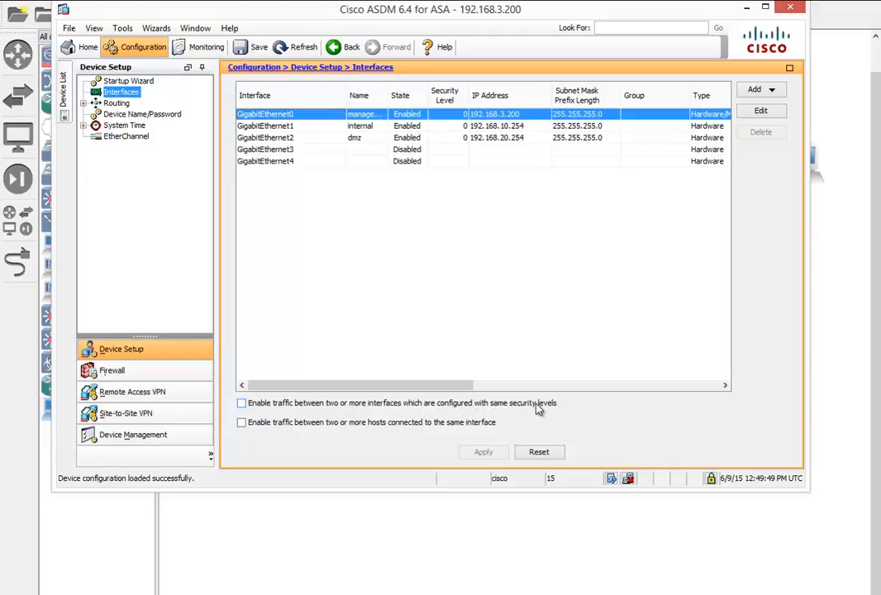
left_click(381, 127)
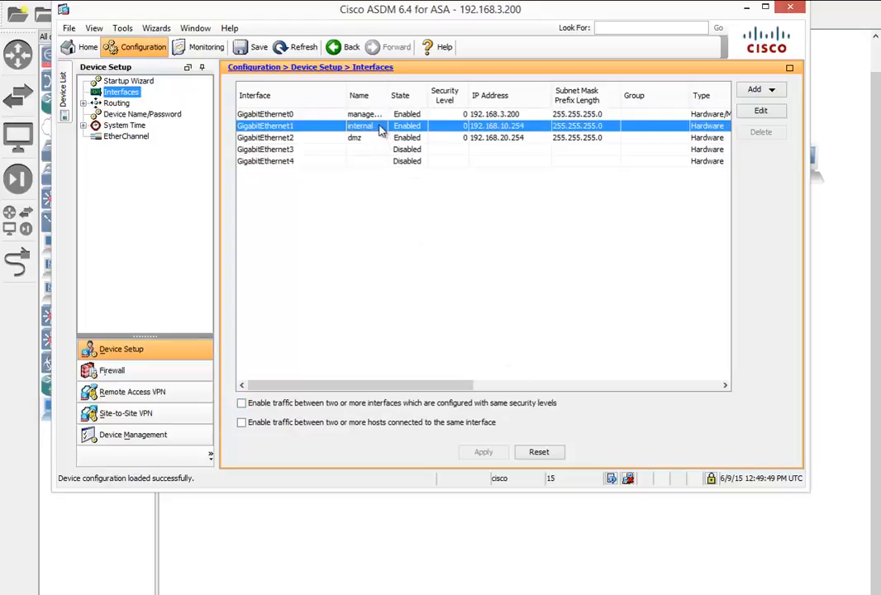
left_click(458, 136)
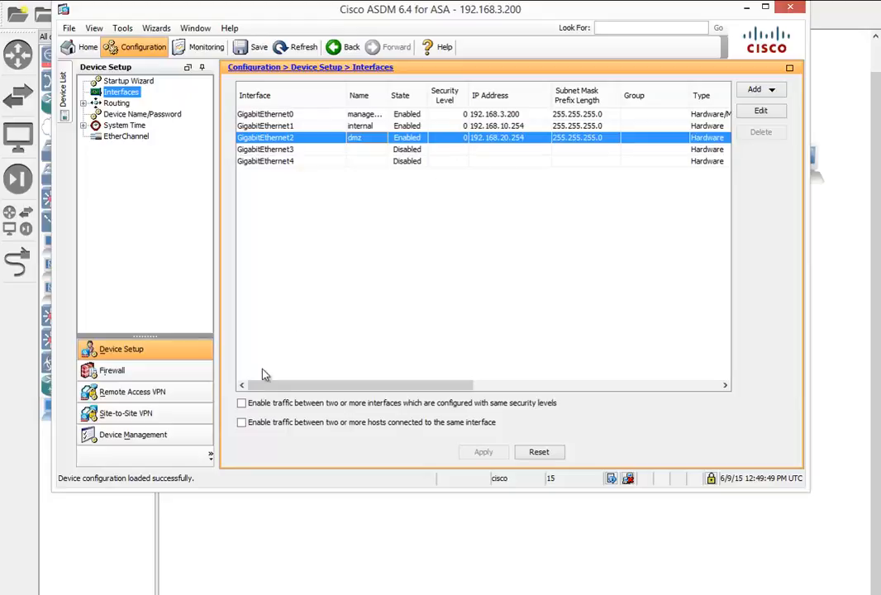
left_click(241, 403)
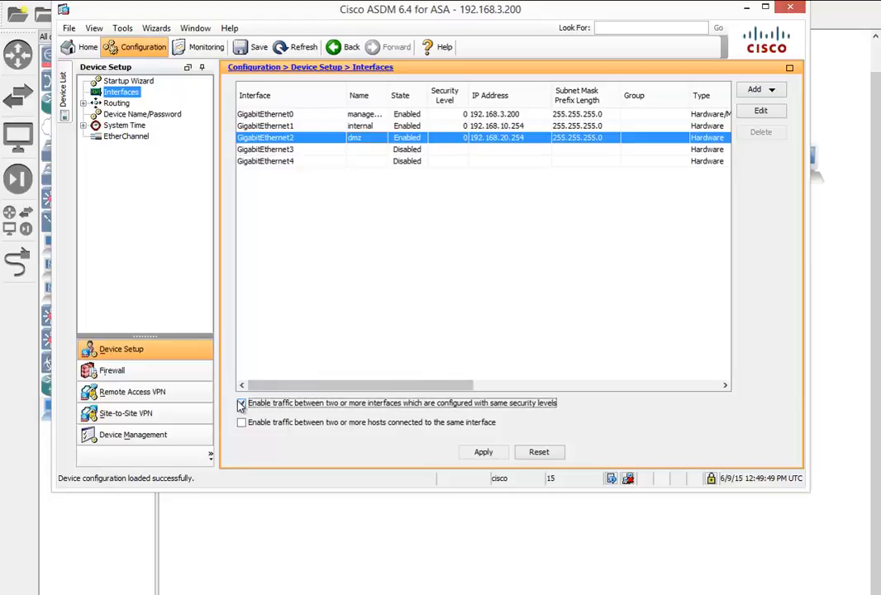
left_click(465, 456)
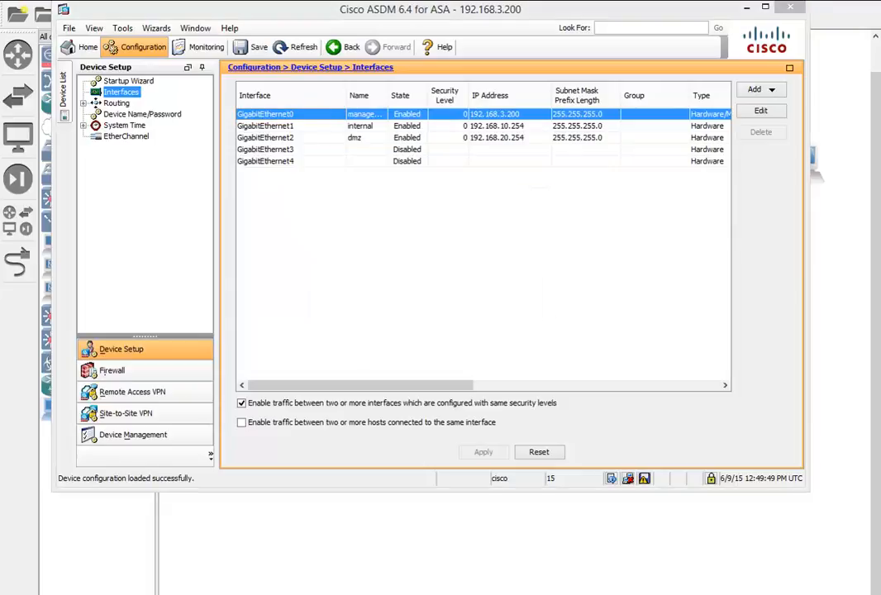
Retry 'ping 192.168.20.254' from PC1's console.
key("alt+Tab")
type("ping 192.168.20.254")
key("Return")
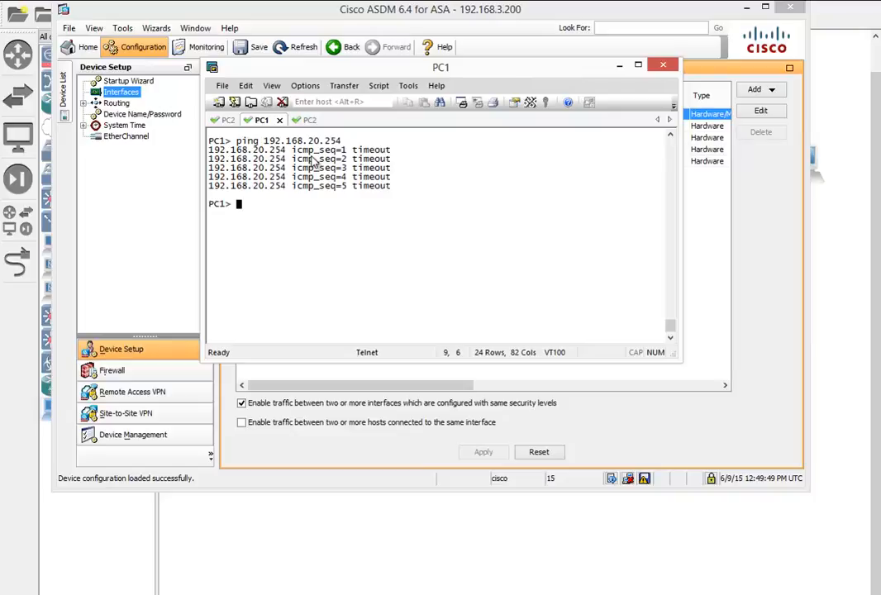
Bring the Cisco ASDM window back to the front.
left_click(137, 197)
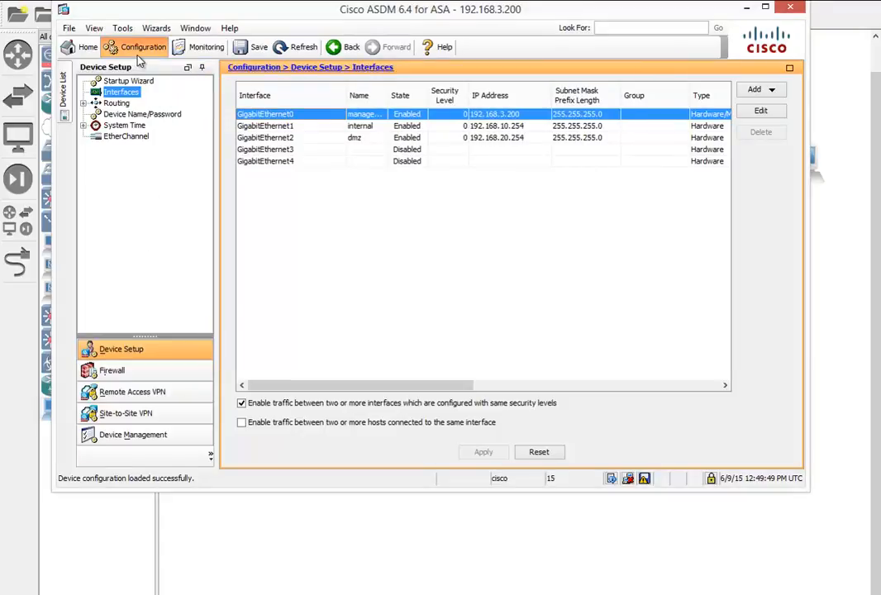
Check ASDM's empty Service Policy Rules, cancel the Add wizard, then switch to the ASA console.
left_click(129, 368)
left_click(130, 370)
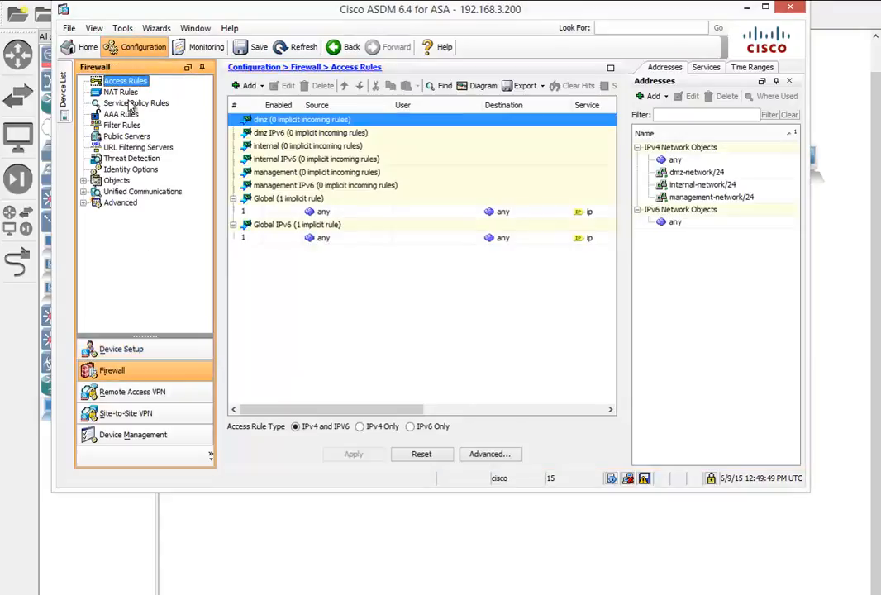
left_click(128, 104)
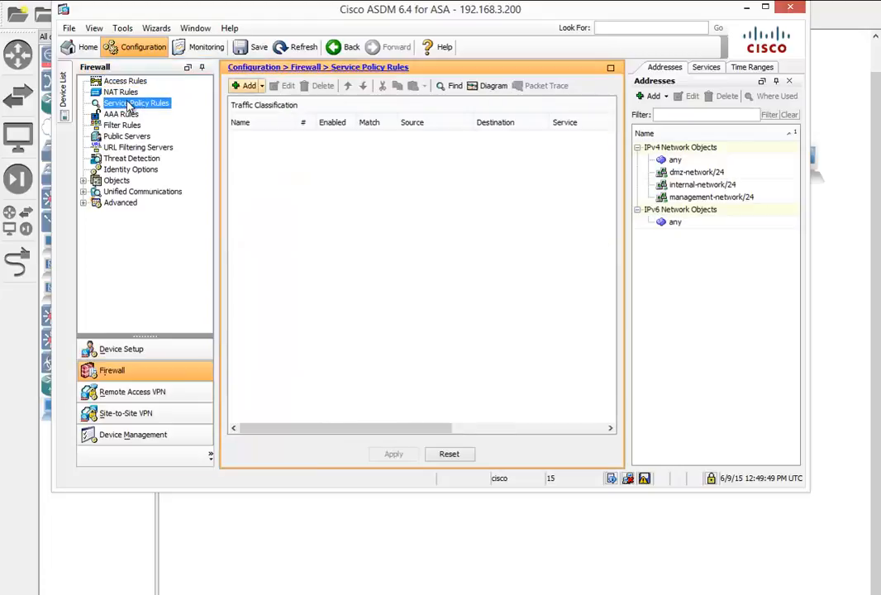
left_click(248, 86)
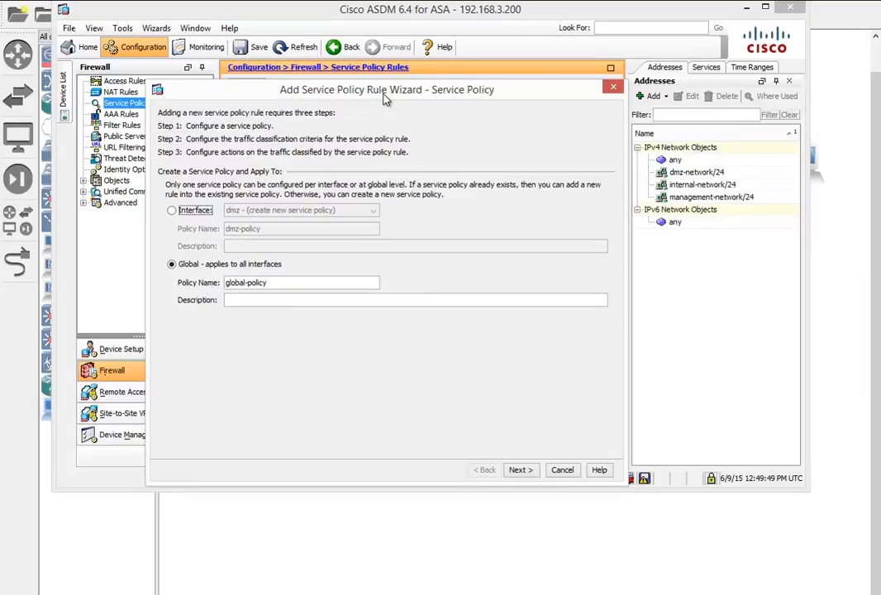
left_click(565, 475)
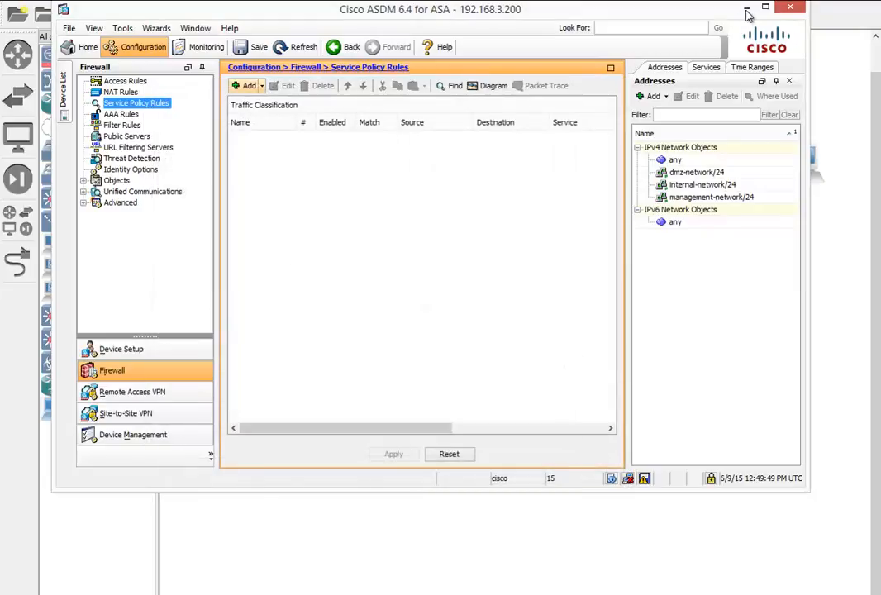
left_click(746, 9)
left_click(227, 120)
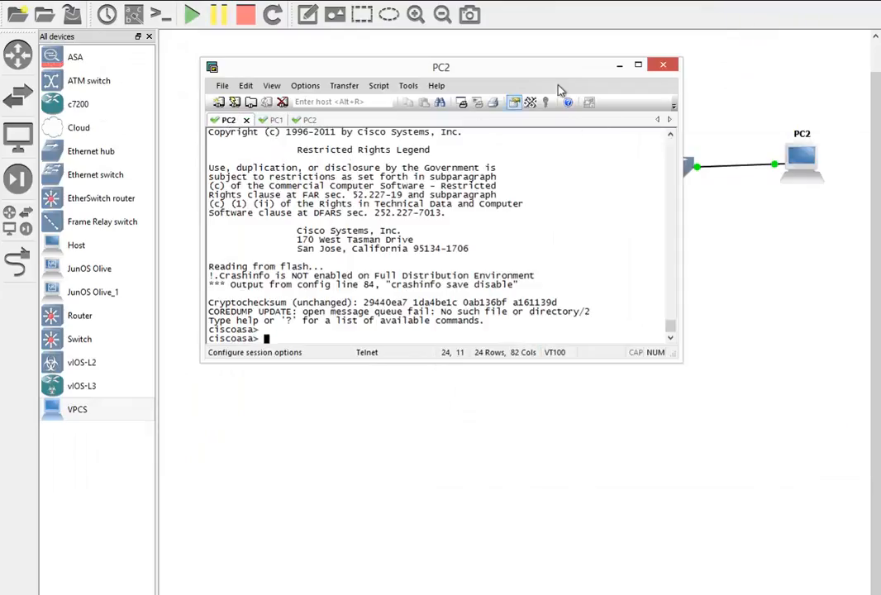
left_click(638, 64)
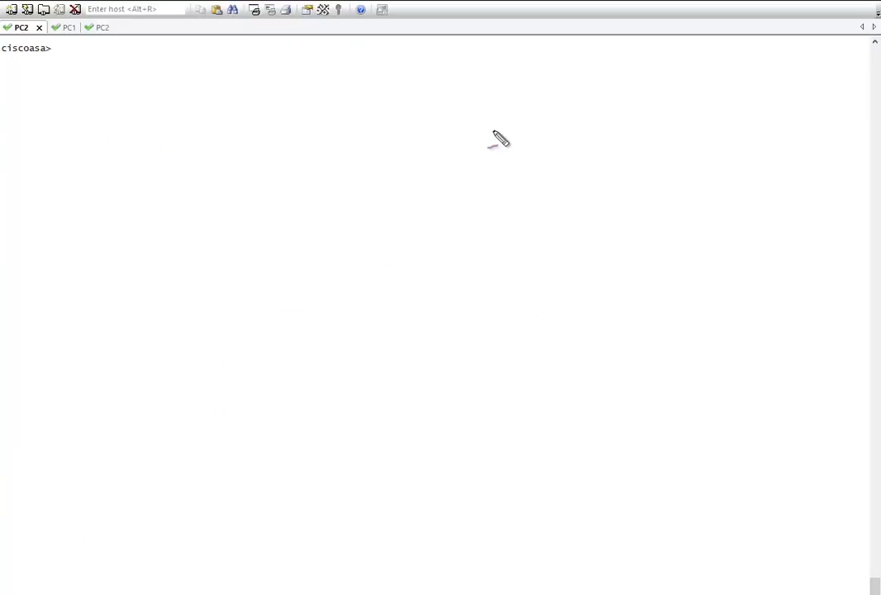
mouse_move(491, 134)
left_mouse_down()
mouse_move(477, 132)
mouse_move(582, 139)
mouse_move(633, 149)
mouse_move(632, 157)
left_mouse_up()
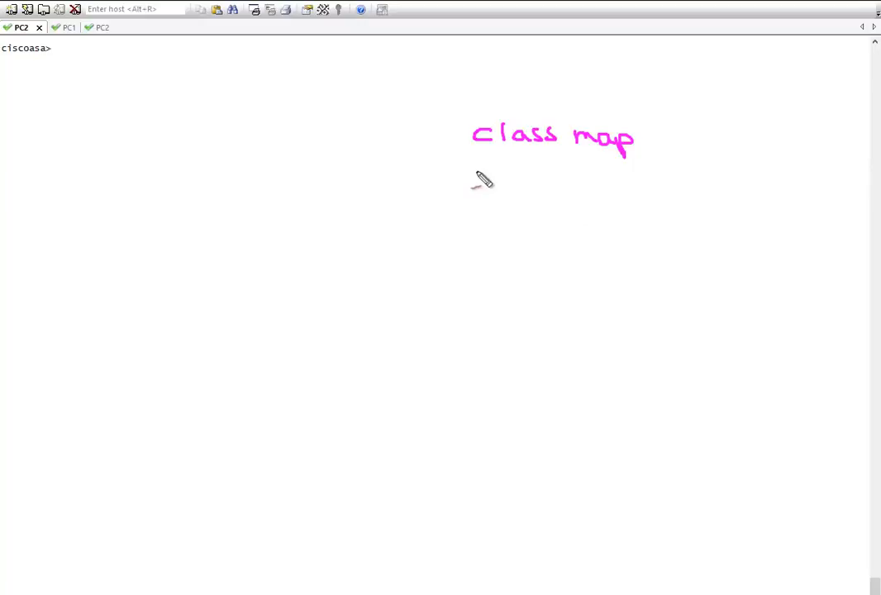
mouse_move(476, 166)
left_mouse_down()
mouse_move(478, 182)
mouse_move(515, 170)
mouse_move(554, 181)
mouse_move(559, 195)
mouse_move(586, 183)
mouse_move(628, 211)
left_mouse_up()
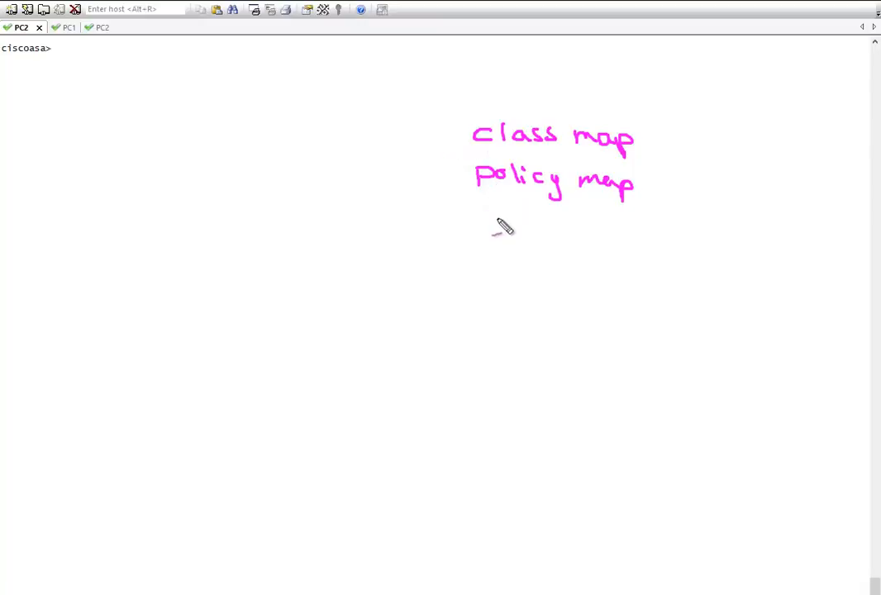
left_click_drag(493, 218, 493, 235)
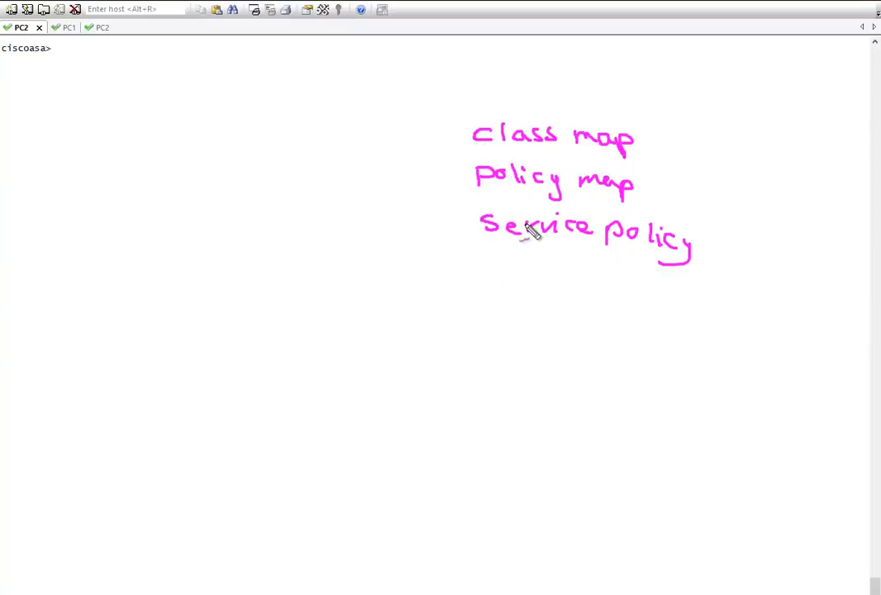
Enter privileged mode on the ASA with enable and the enable password.
key("Escape")
type("ena")
key("Return")
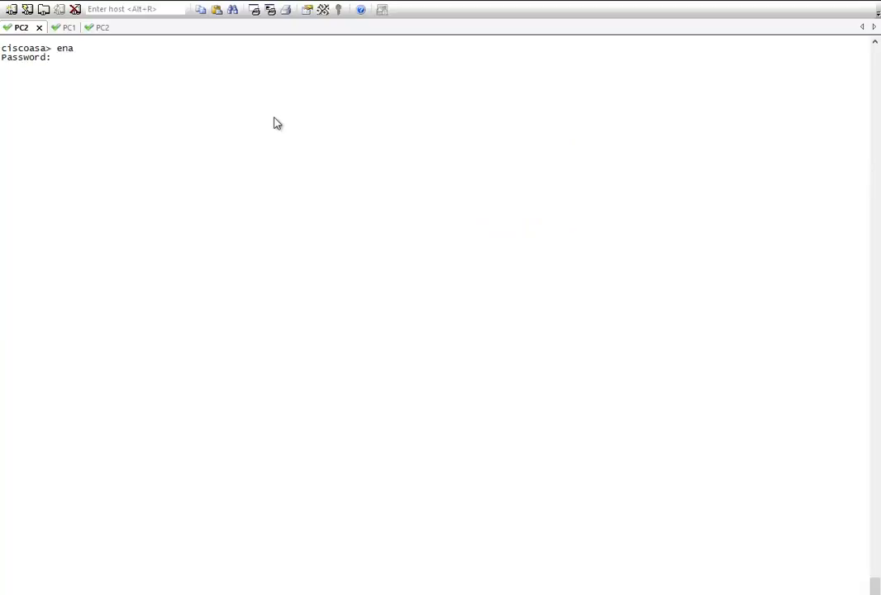
type("cisco")
key("Return")
key("Return")
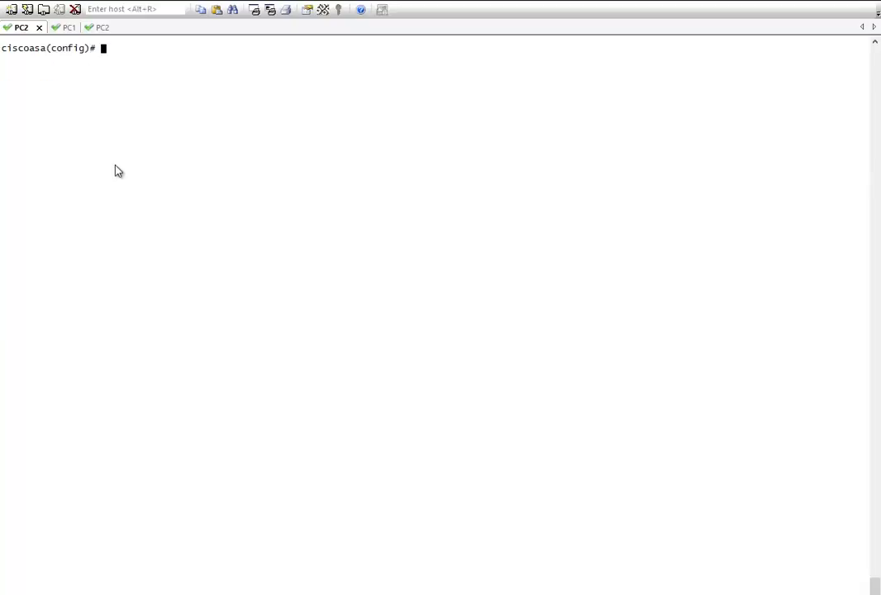
Create extended access list ICMPACL permitting icmp any any.
type("acc")
key("Tab")
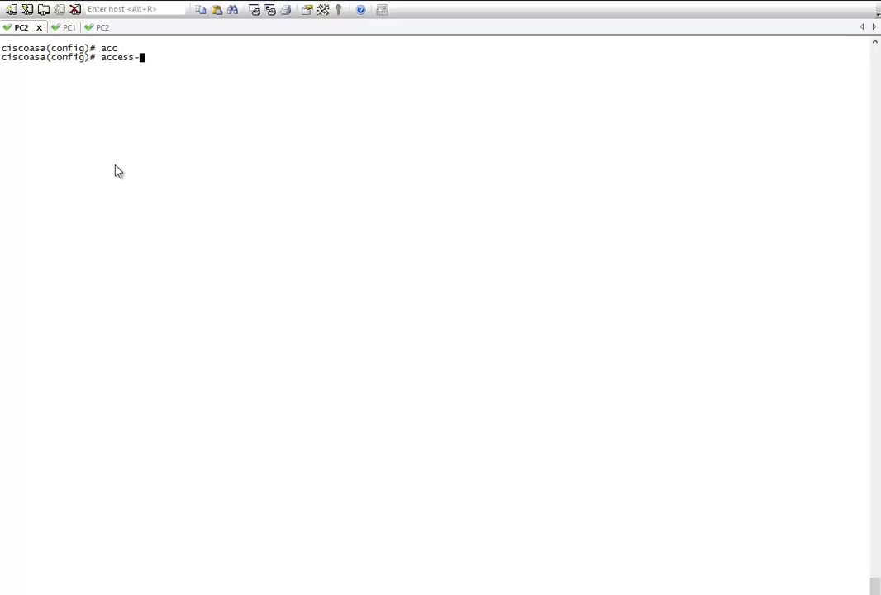
type("li")
key("Tab")
type("ICMPACL")
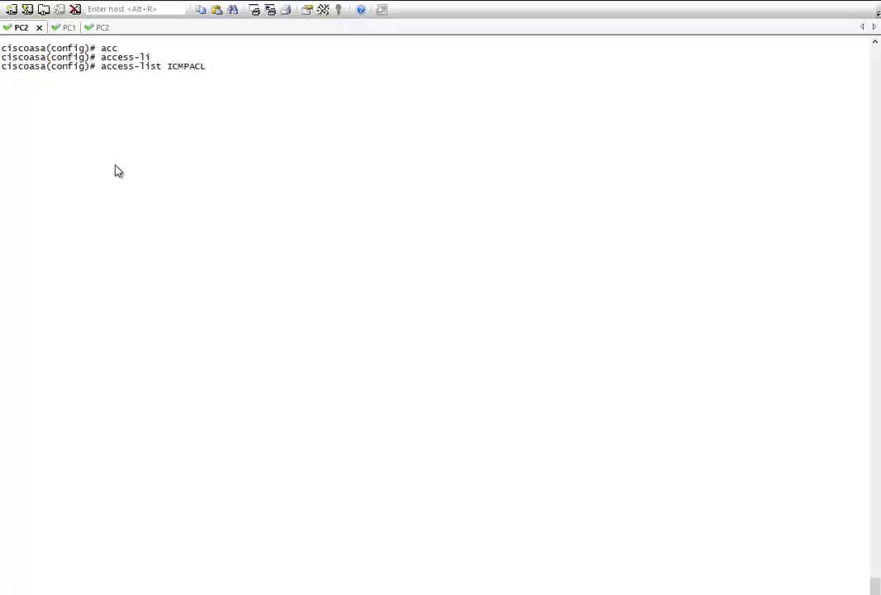
type(" ex")
key("Tab")
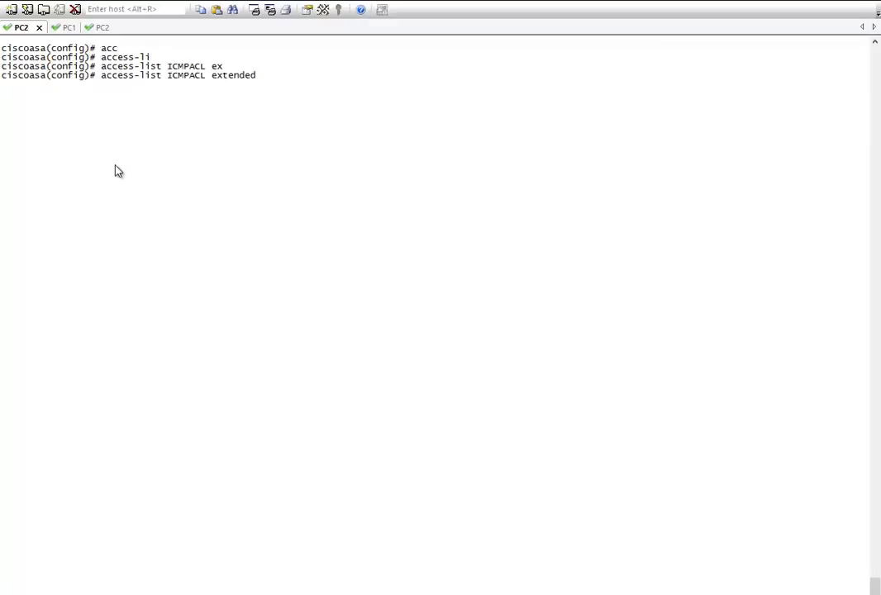
type("pe")
key("Tab")
type("ic")
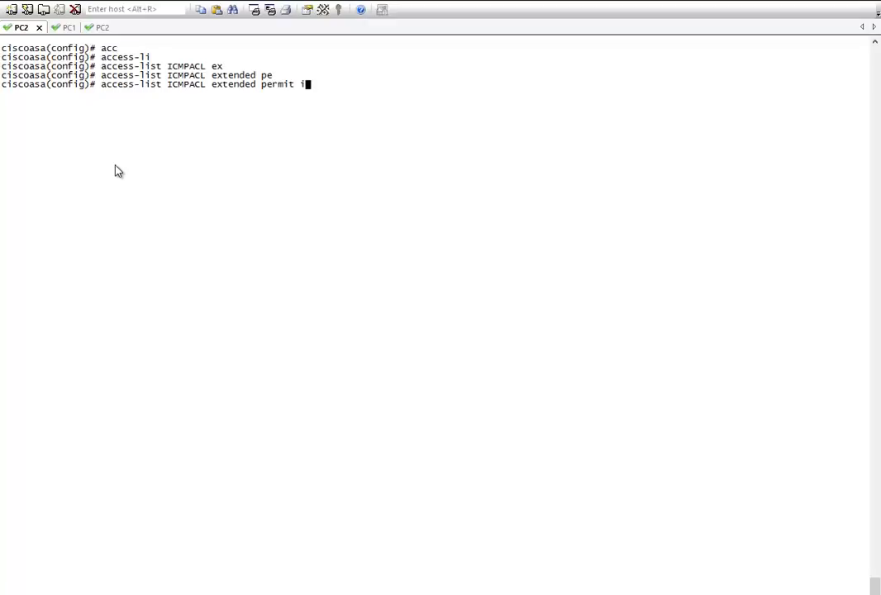
key("Tab")
type("an")
key("Tab")
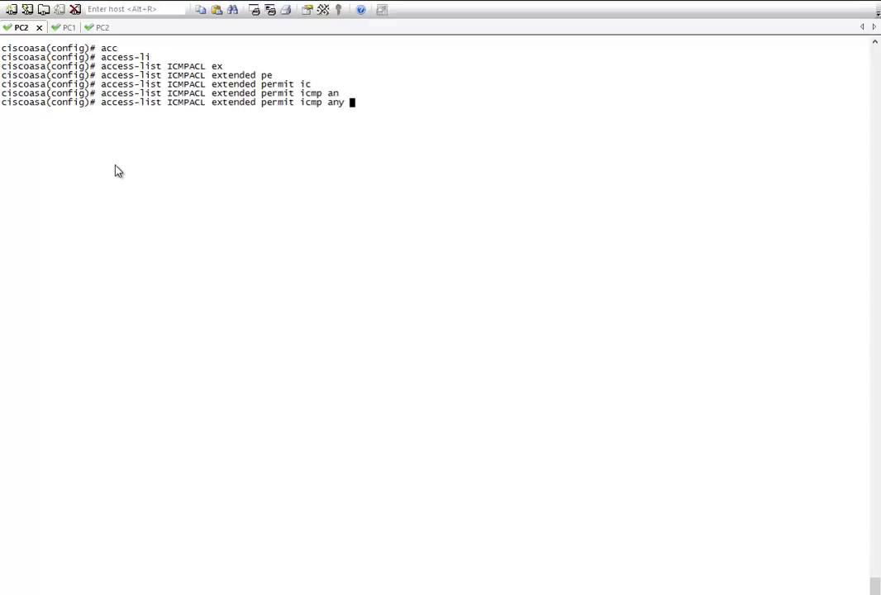
type("an")
key("Tab")
key("Return")
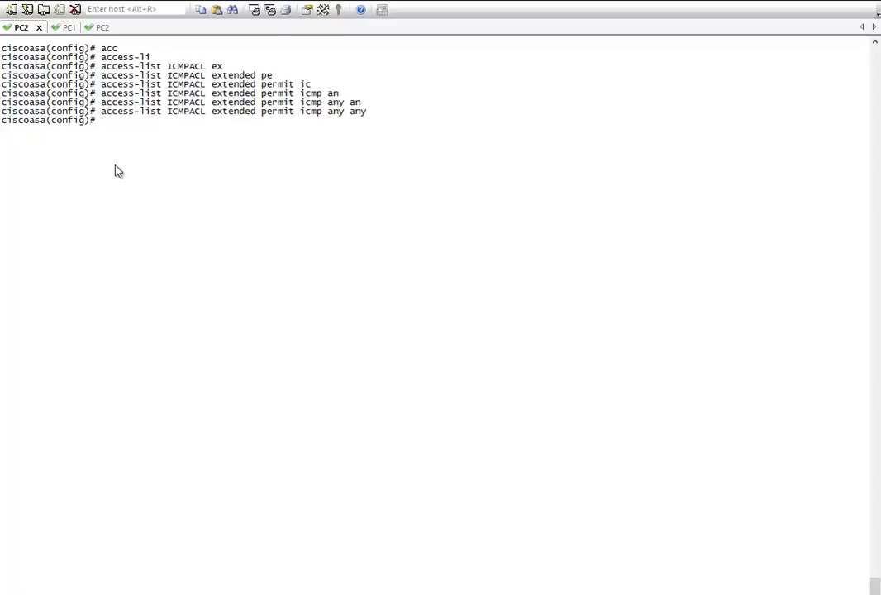
type("acc")
key("Tab")
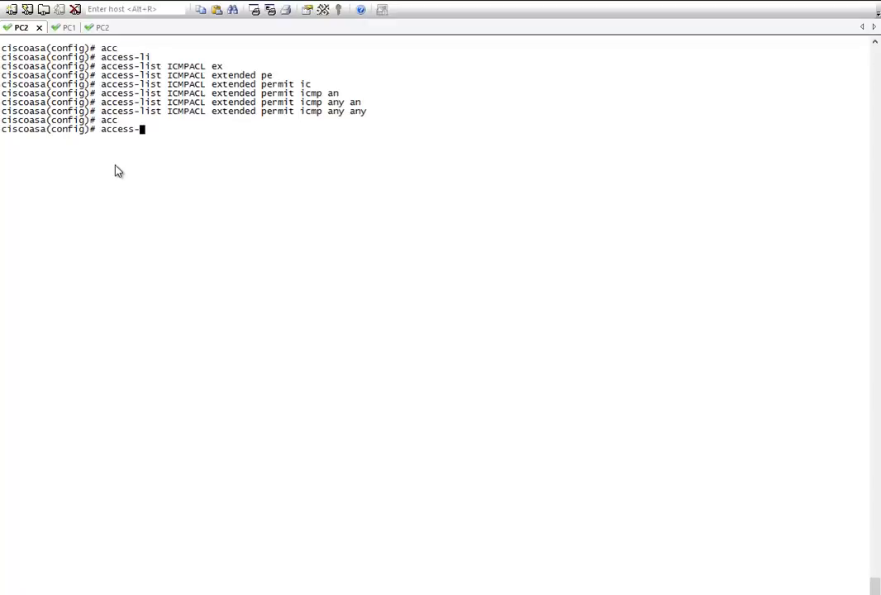
Bind ICMPACL inbound on interface internal with 'access-group ICMPACL in interface internal'.
type("gr")
key("Tab")
type("ICMPACL")
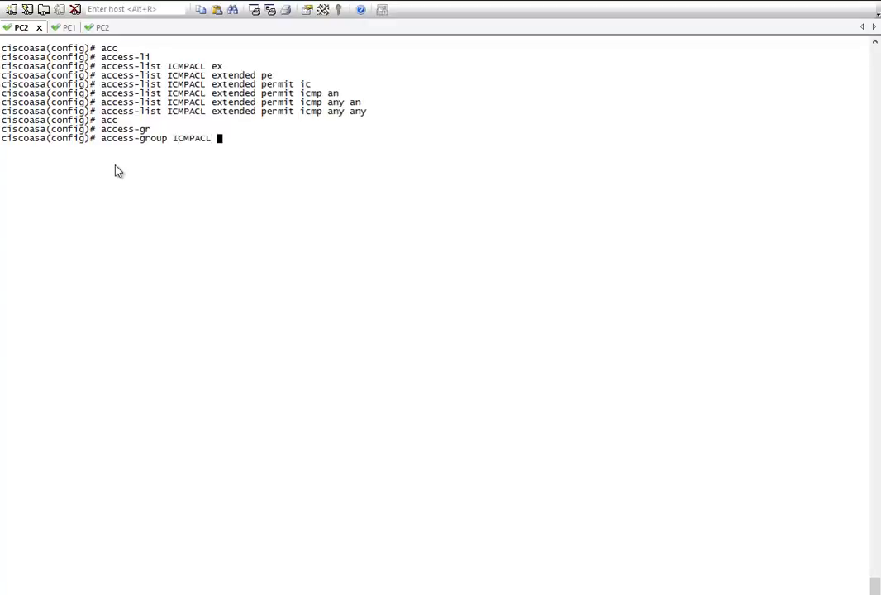
type(" in inter")
key("Tab")
type("eth")
key("Tab")
key("BackSpace")
key("BackSpace")
key("BackSpace")
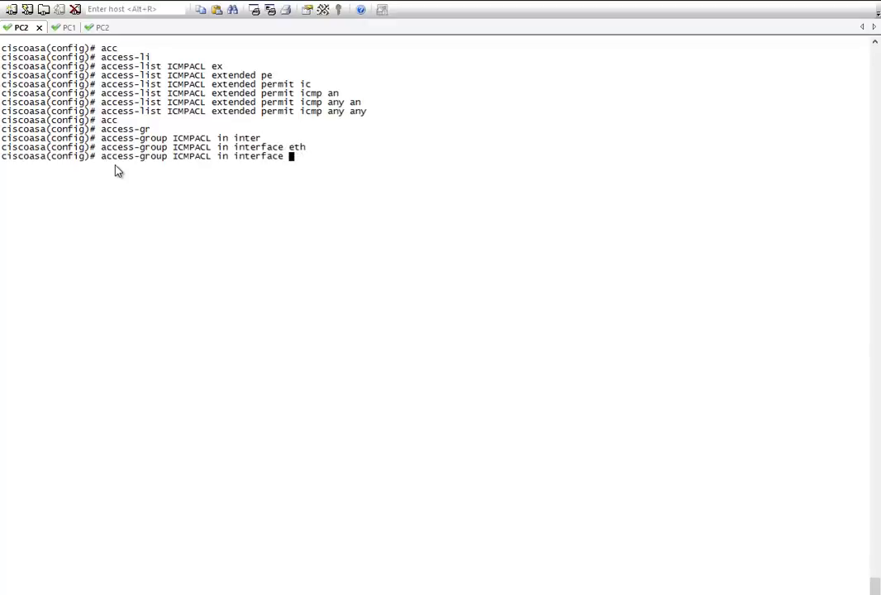
type("gi")
key("Tab")
key("BackSpace")
key("BackSpace")
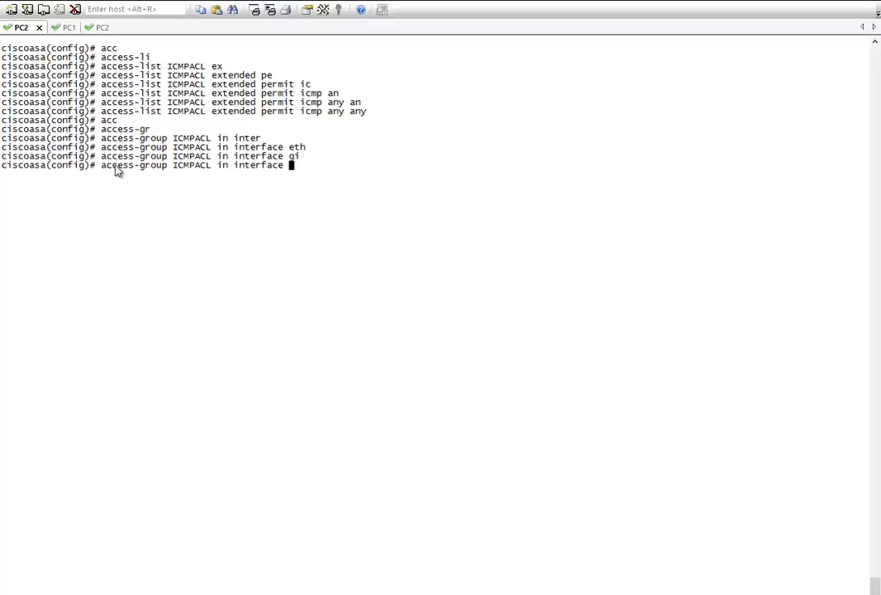
type("inter")
key("Tab")
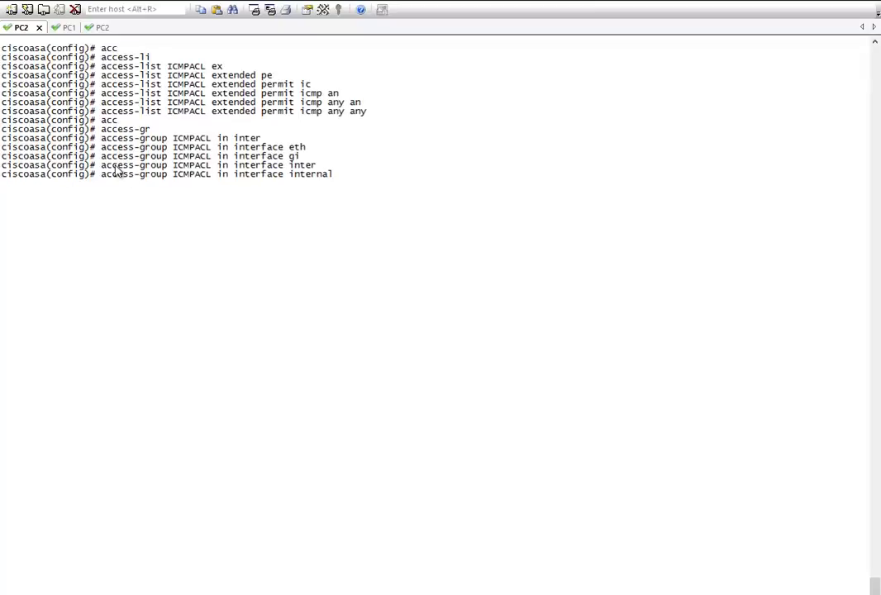
key("Return")
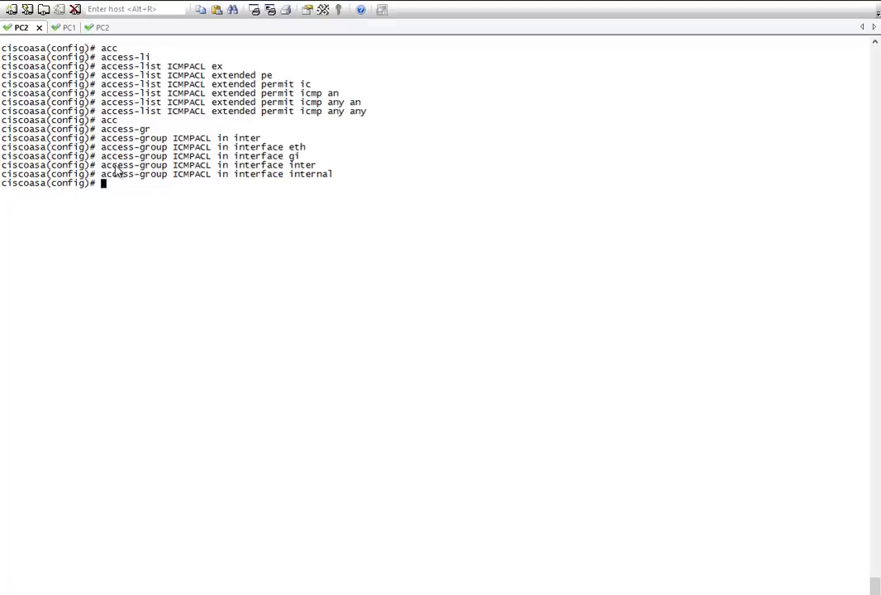
type("clas")
key("Tab")
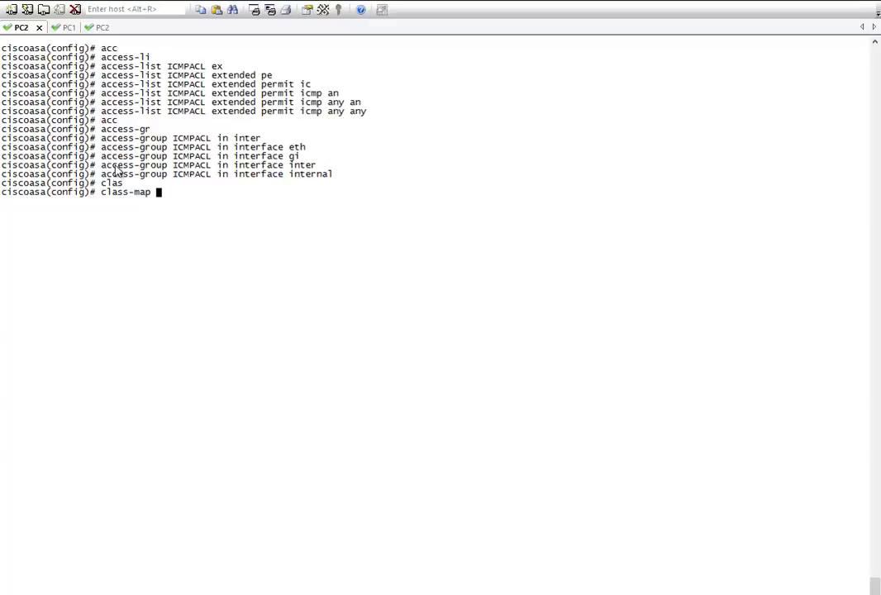
Create class map ICMPCM with 'match access-list ICMPACL'.
type("ICMPCM")
key("Return")
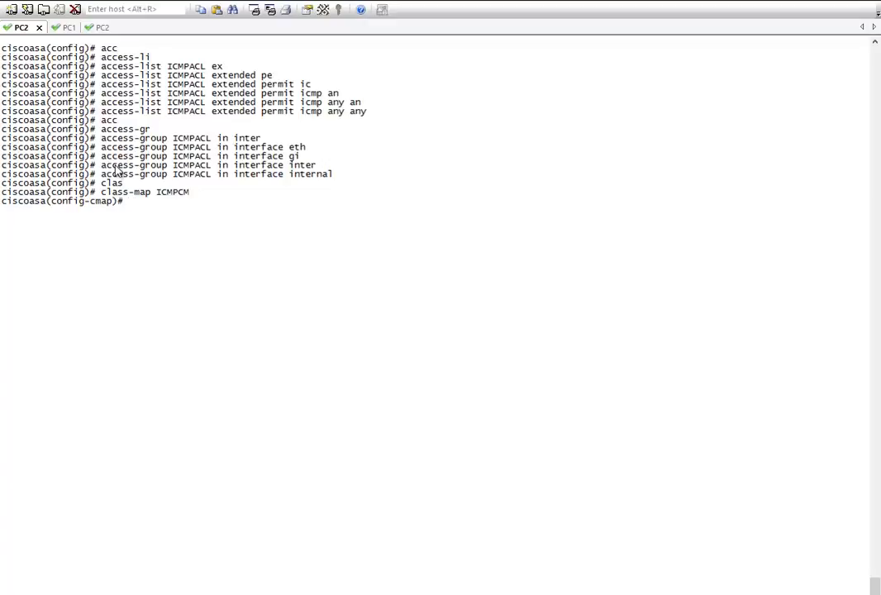
type("ma")
key("Tab")
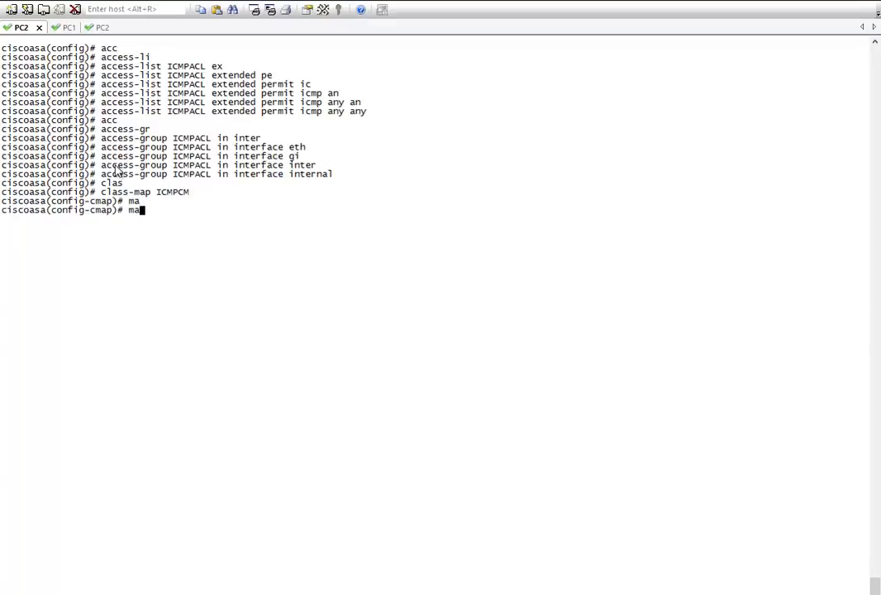
type("t")
key("Tab")
type("acc")
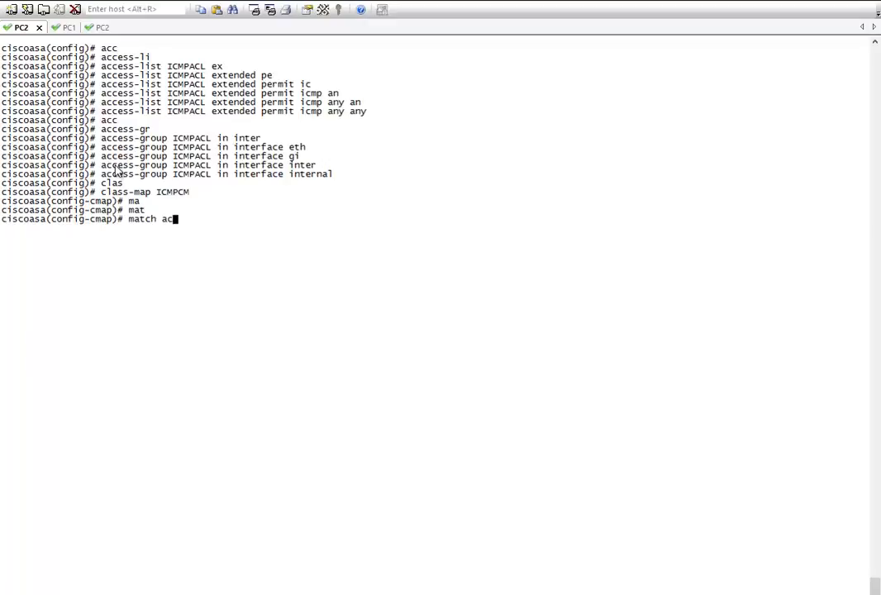
key("Tab")
type("ICMPACL")
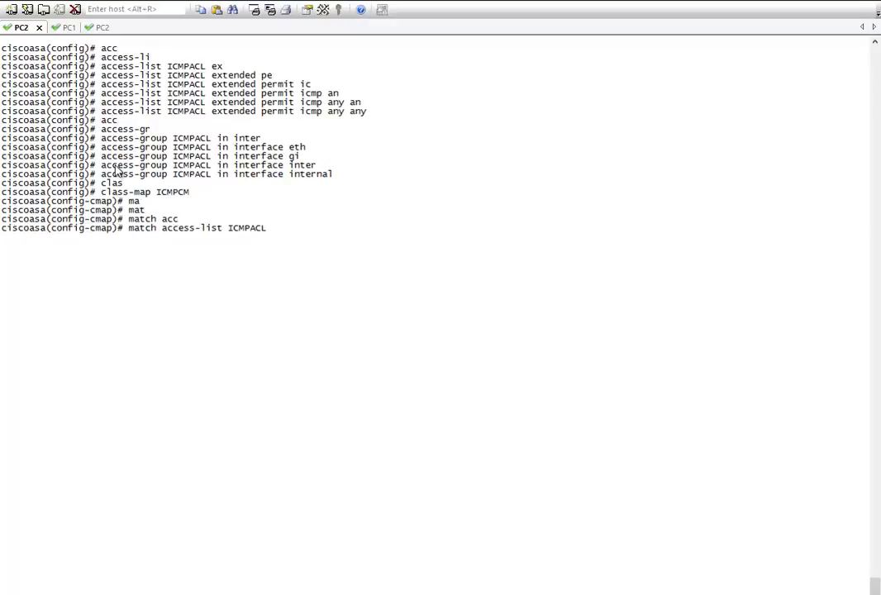
key("Return")
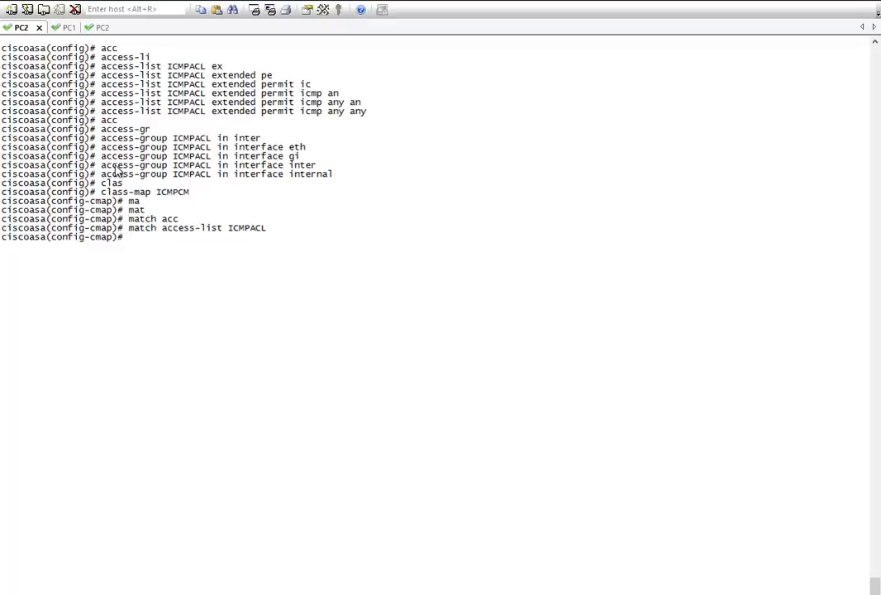
type("poli")
key("Tab")
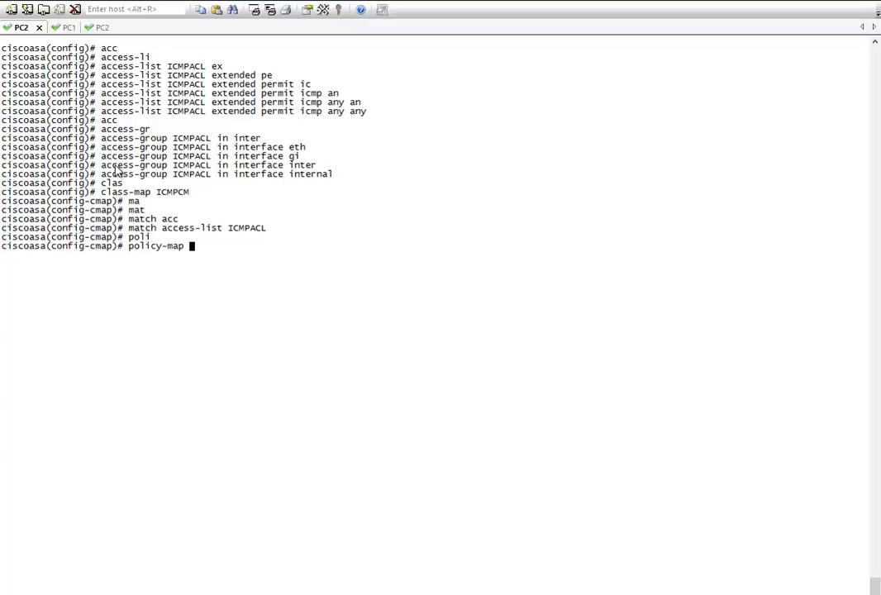
Create policy map ICMPPM and attach class ICMPCM to it.
type("ICMPPM")
key("Return")
type("clas")
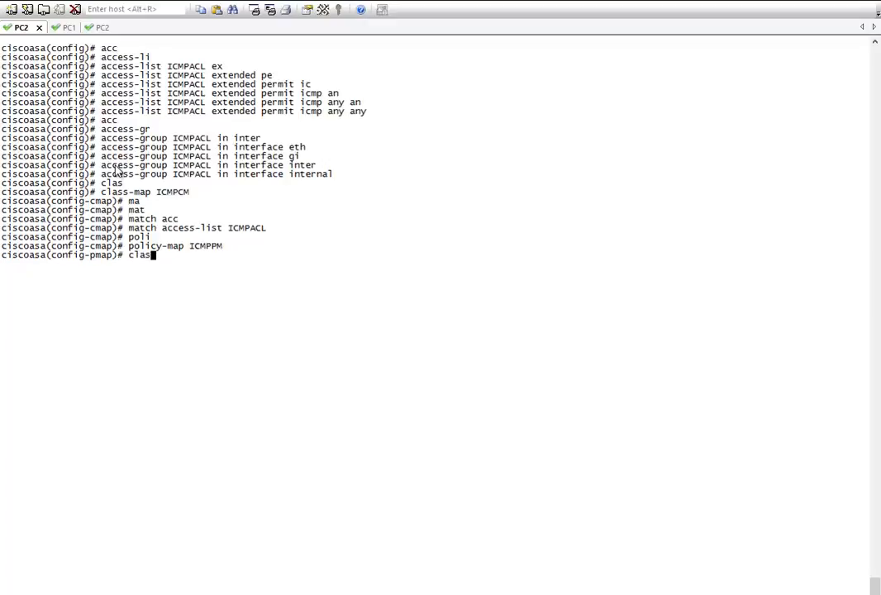
key("Tab")
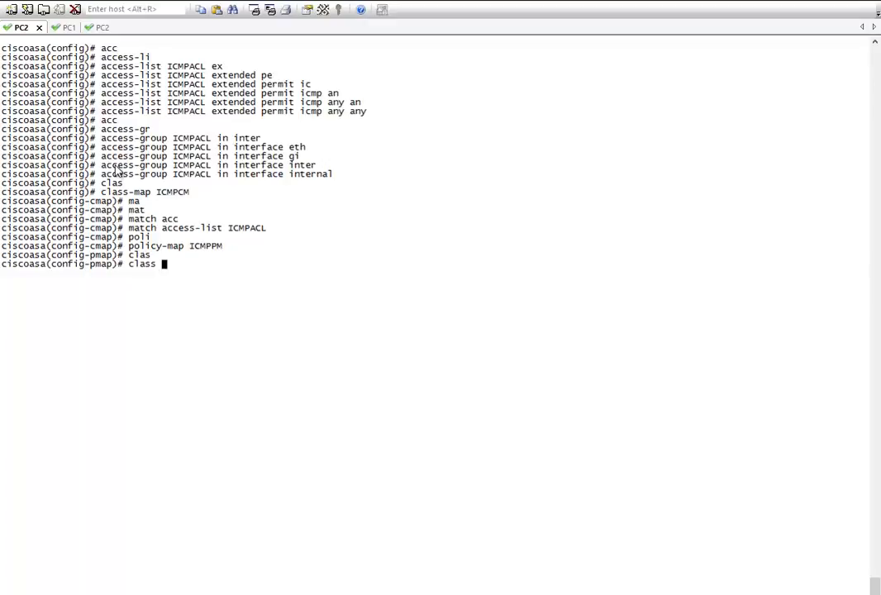
type("ICMPCM")
key("Return")
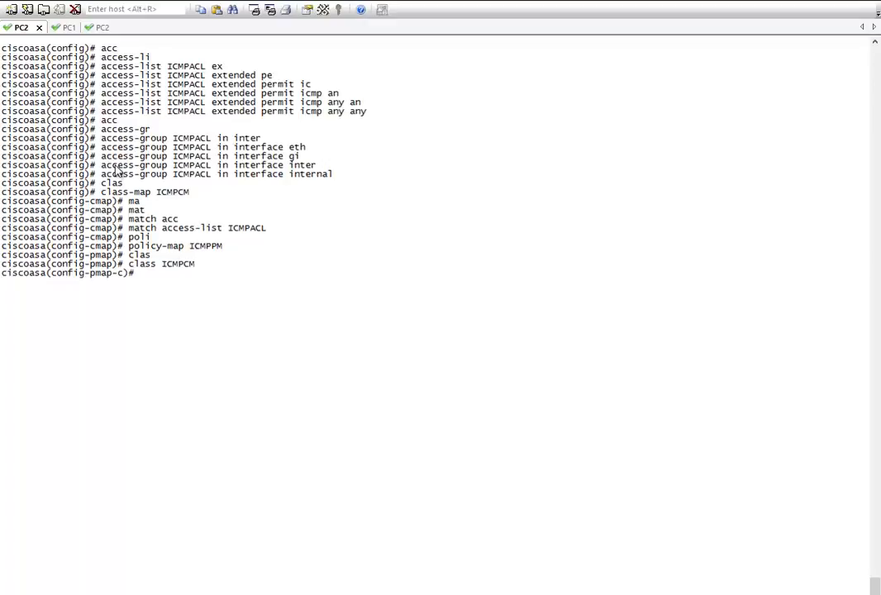
Enable ICMP inspection for class ICMPCM with 'inspect icmp'.
type("ins")
key("Tab")
type("icm")
key("Tab")
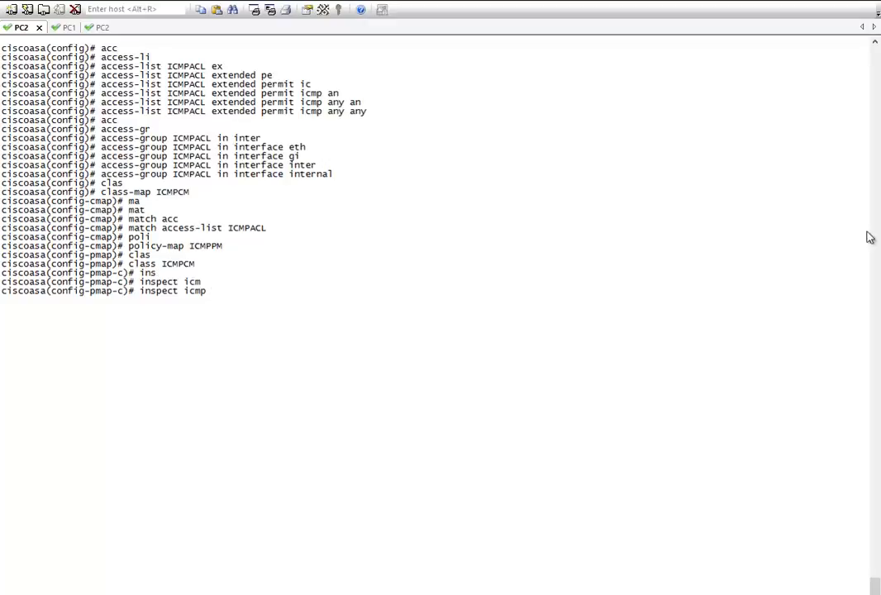
key("alt+Tab")
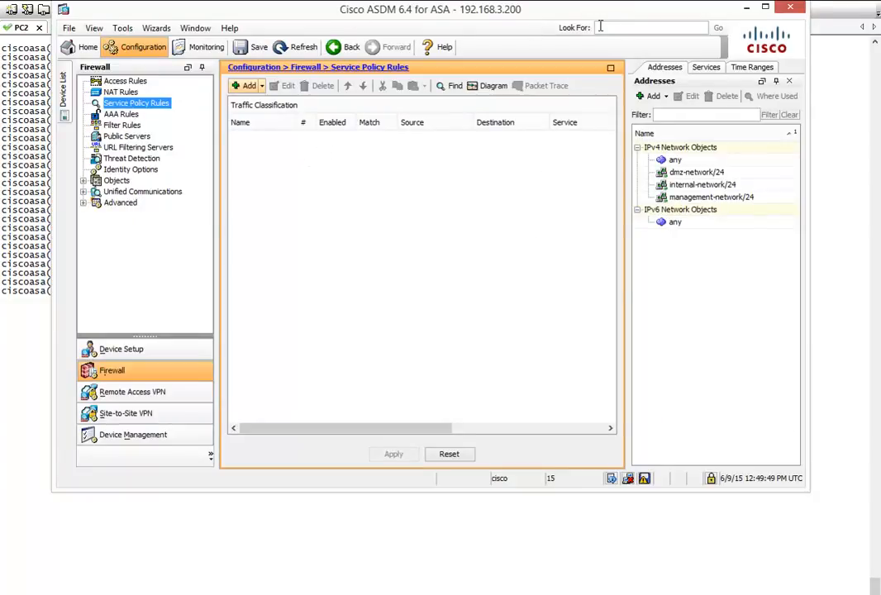
key("alt+Tab")
key("Return")
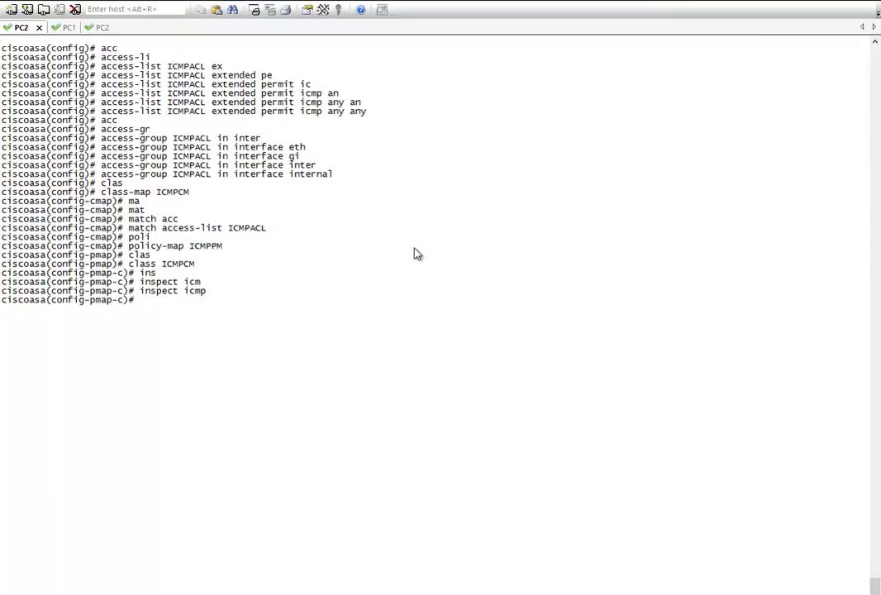
Apply 'service-policy ICMPPM global' on the ASA, then switch back to ASDM.
type("ser")
key("ctrl+l")
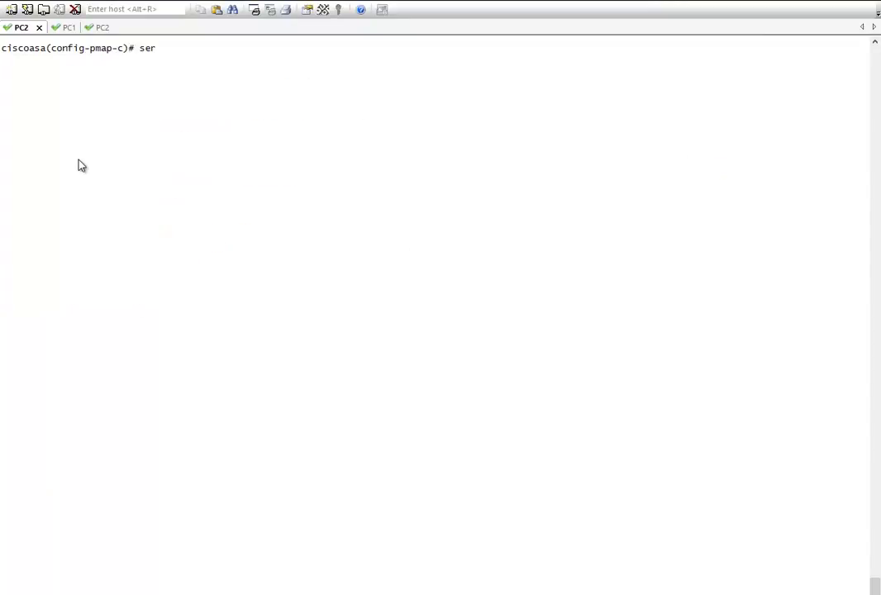
type("vi")
key("Tab")
type("-po")
key("Tab")
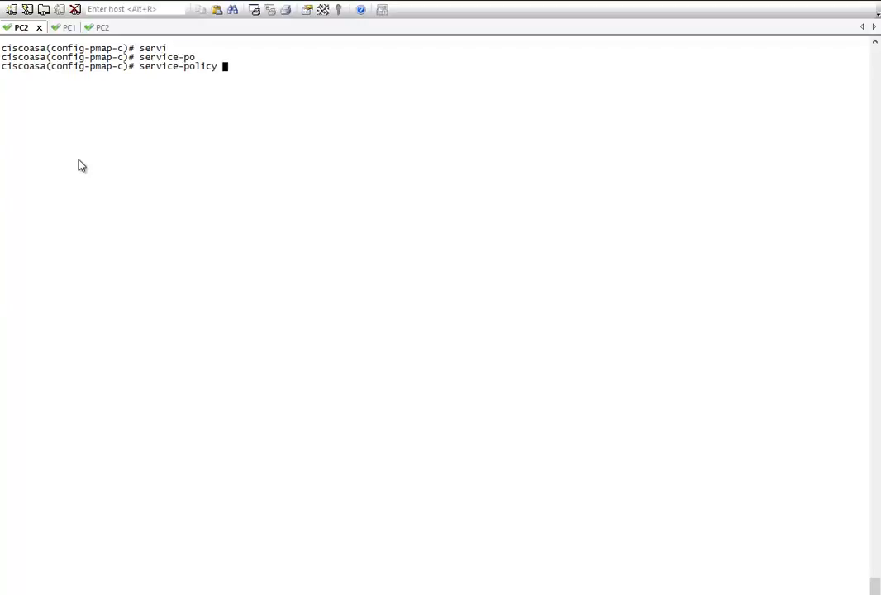
type("IC")
key("Tab")
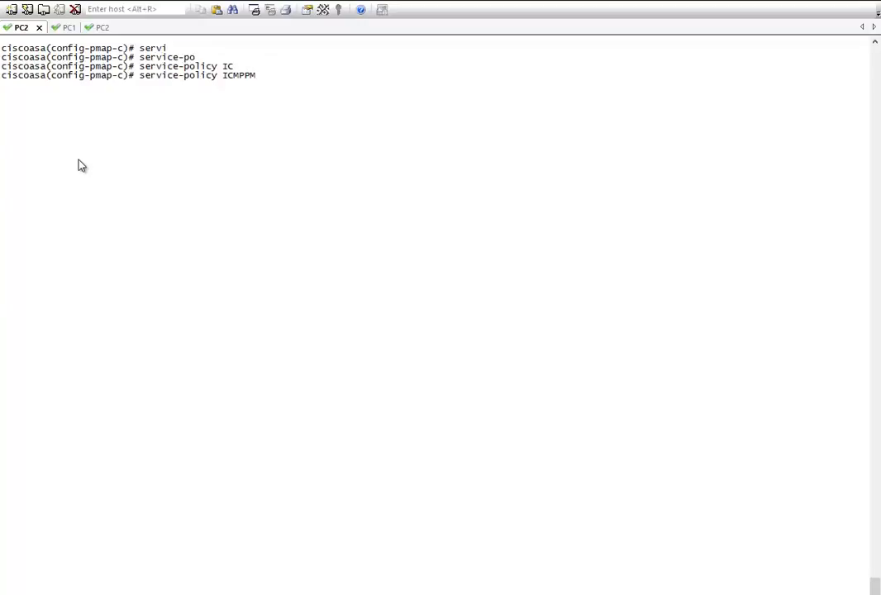
type("glo")
key("Tab")
key("Return")
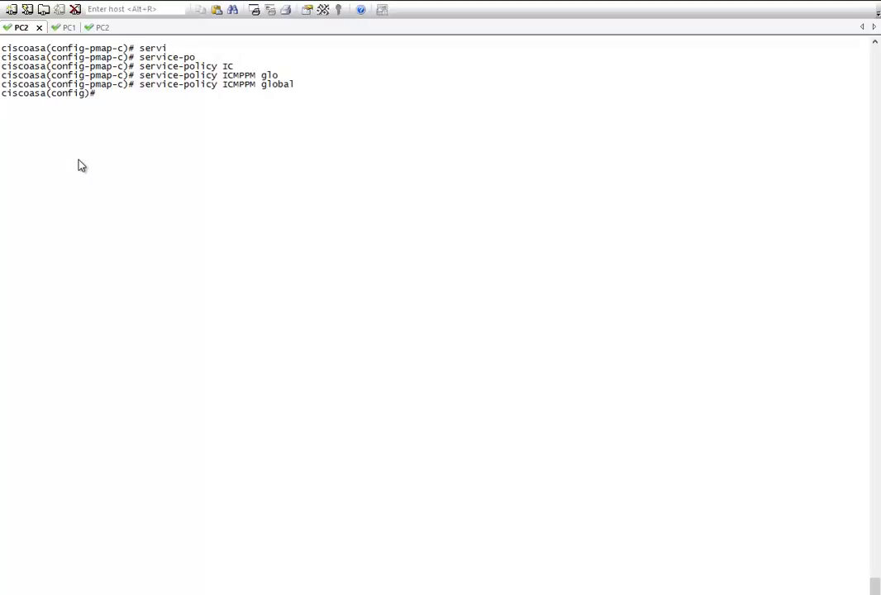
key("alt+Tab")
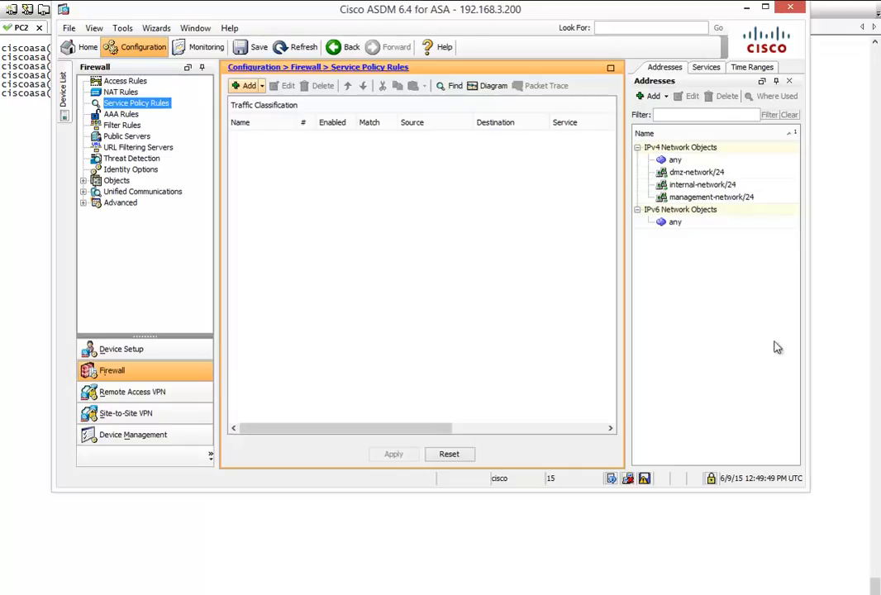
Refresh ASDM to load the ASA configuration showing global policy ICMPPM.
left_click(299, 50)
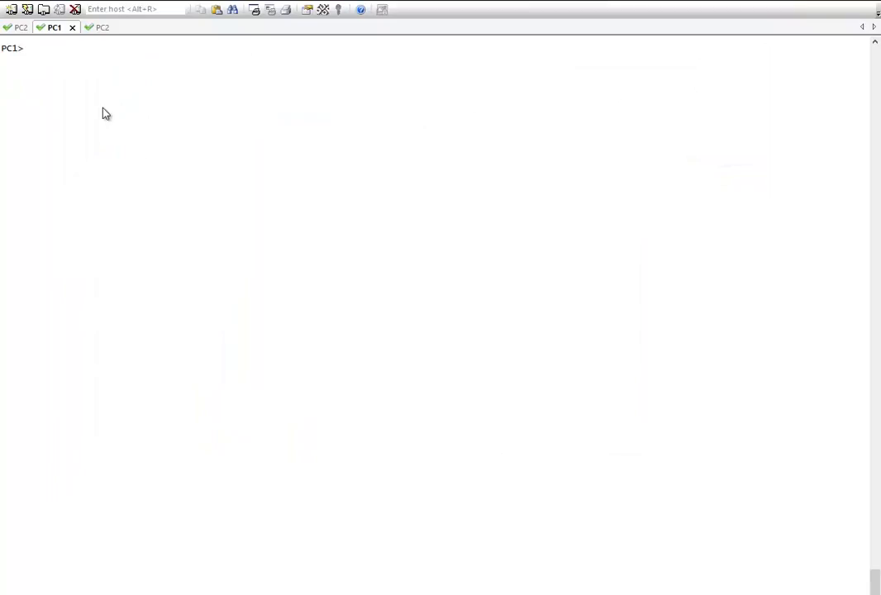
Ping 192.168.20.1 from PC1 and 192.168.10.1 from PC2, both getting replies.
type("ping 192.168.20.1")
key("Return")
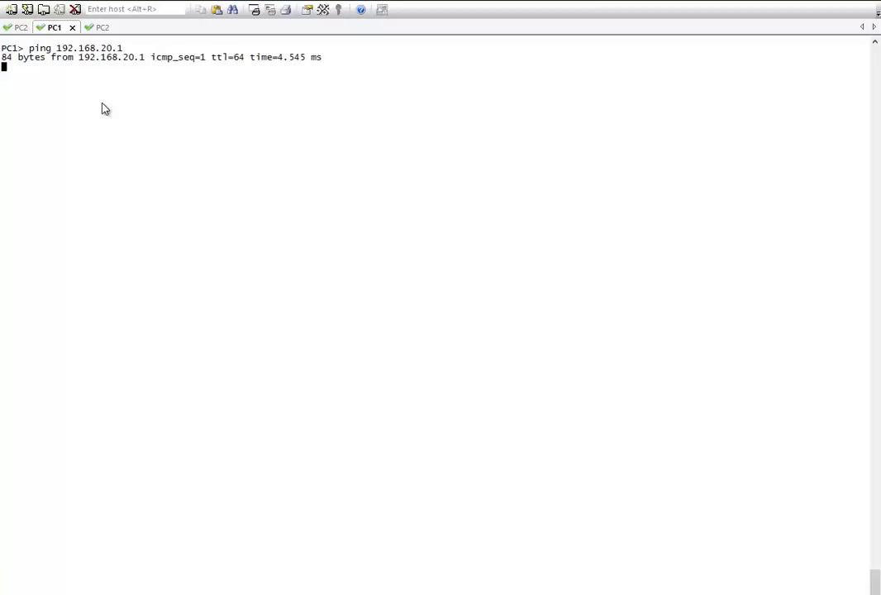
left_click(102, 27)
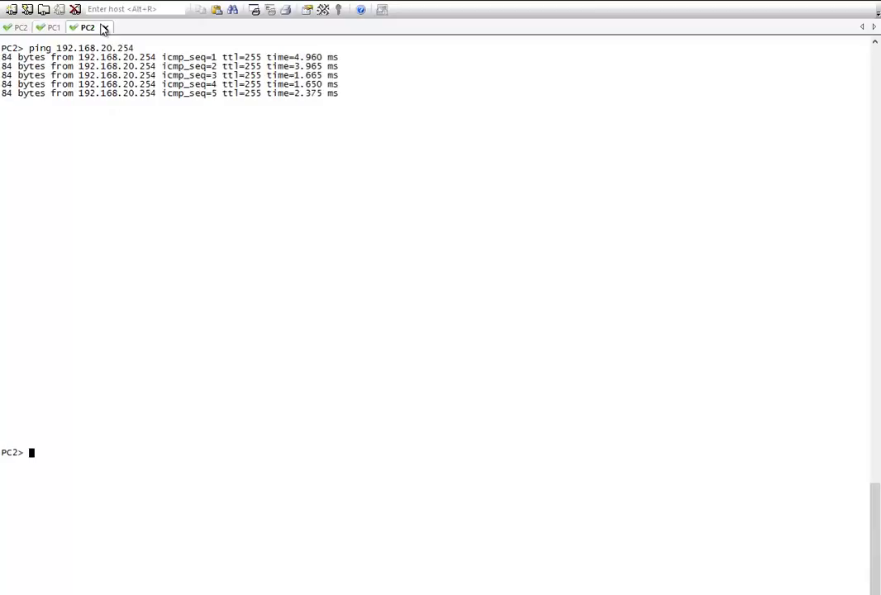
left_click(30, 0)
left_click(115, 163)
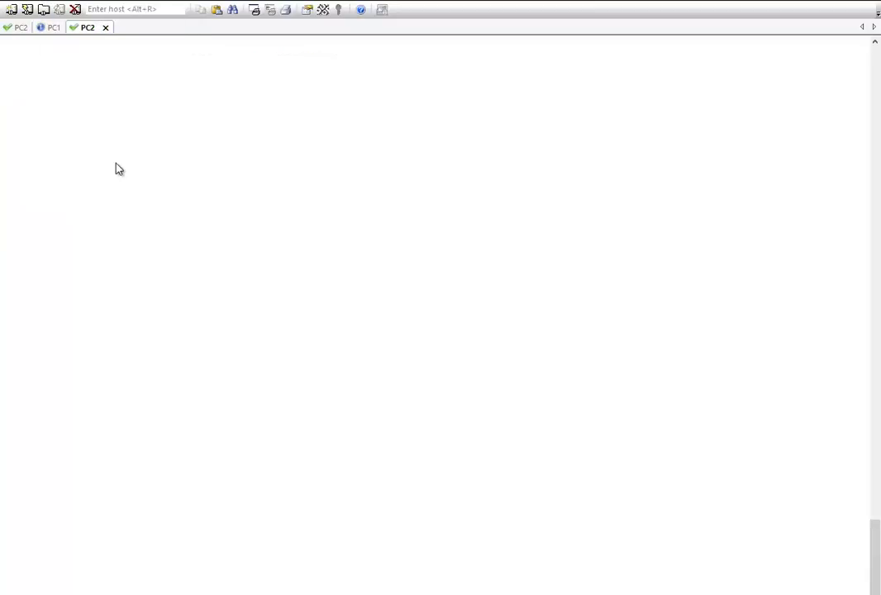
key("Return")
type("ping 192.168.")
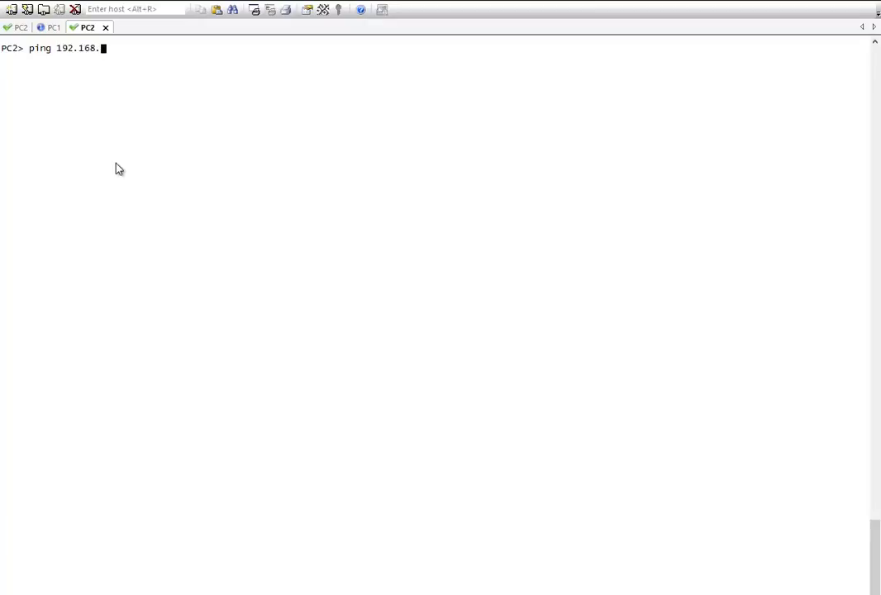
type("10.10")
key("Return")
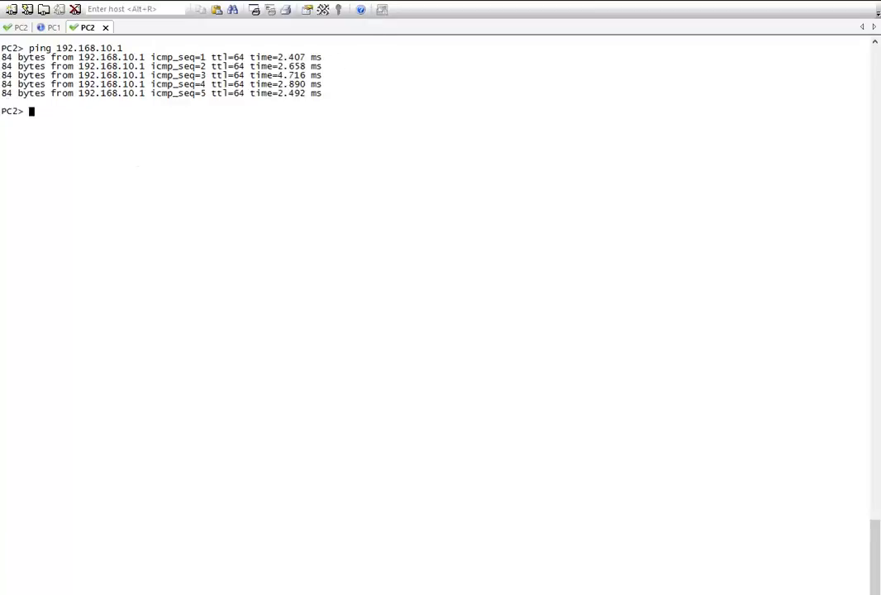
left_click_drag(372, 1, 429, 291)
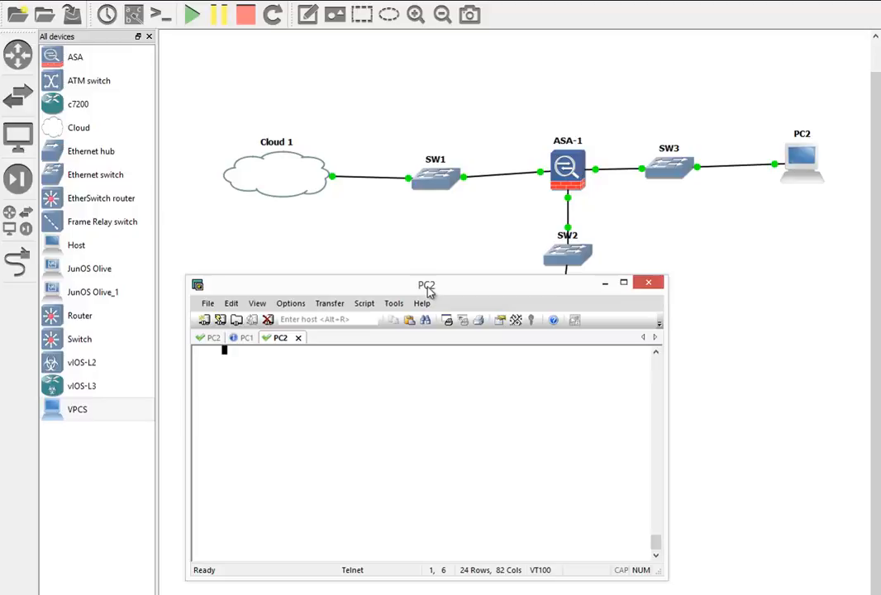
Minimize the PC2 SecureCRT window to show the GNS3 lab topology.
left_click(604, 284)
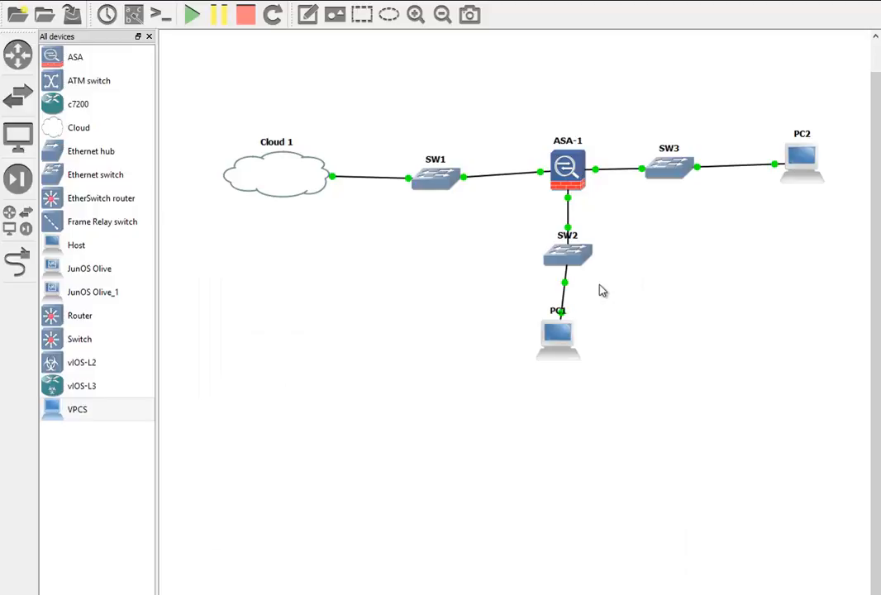